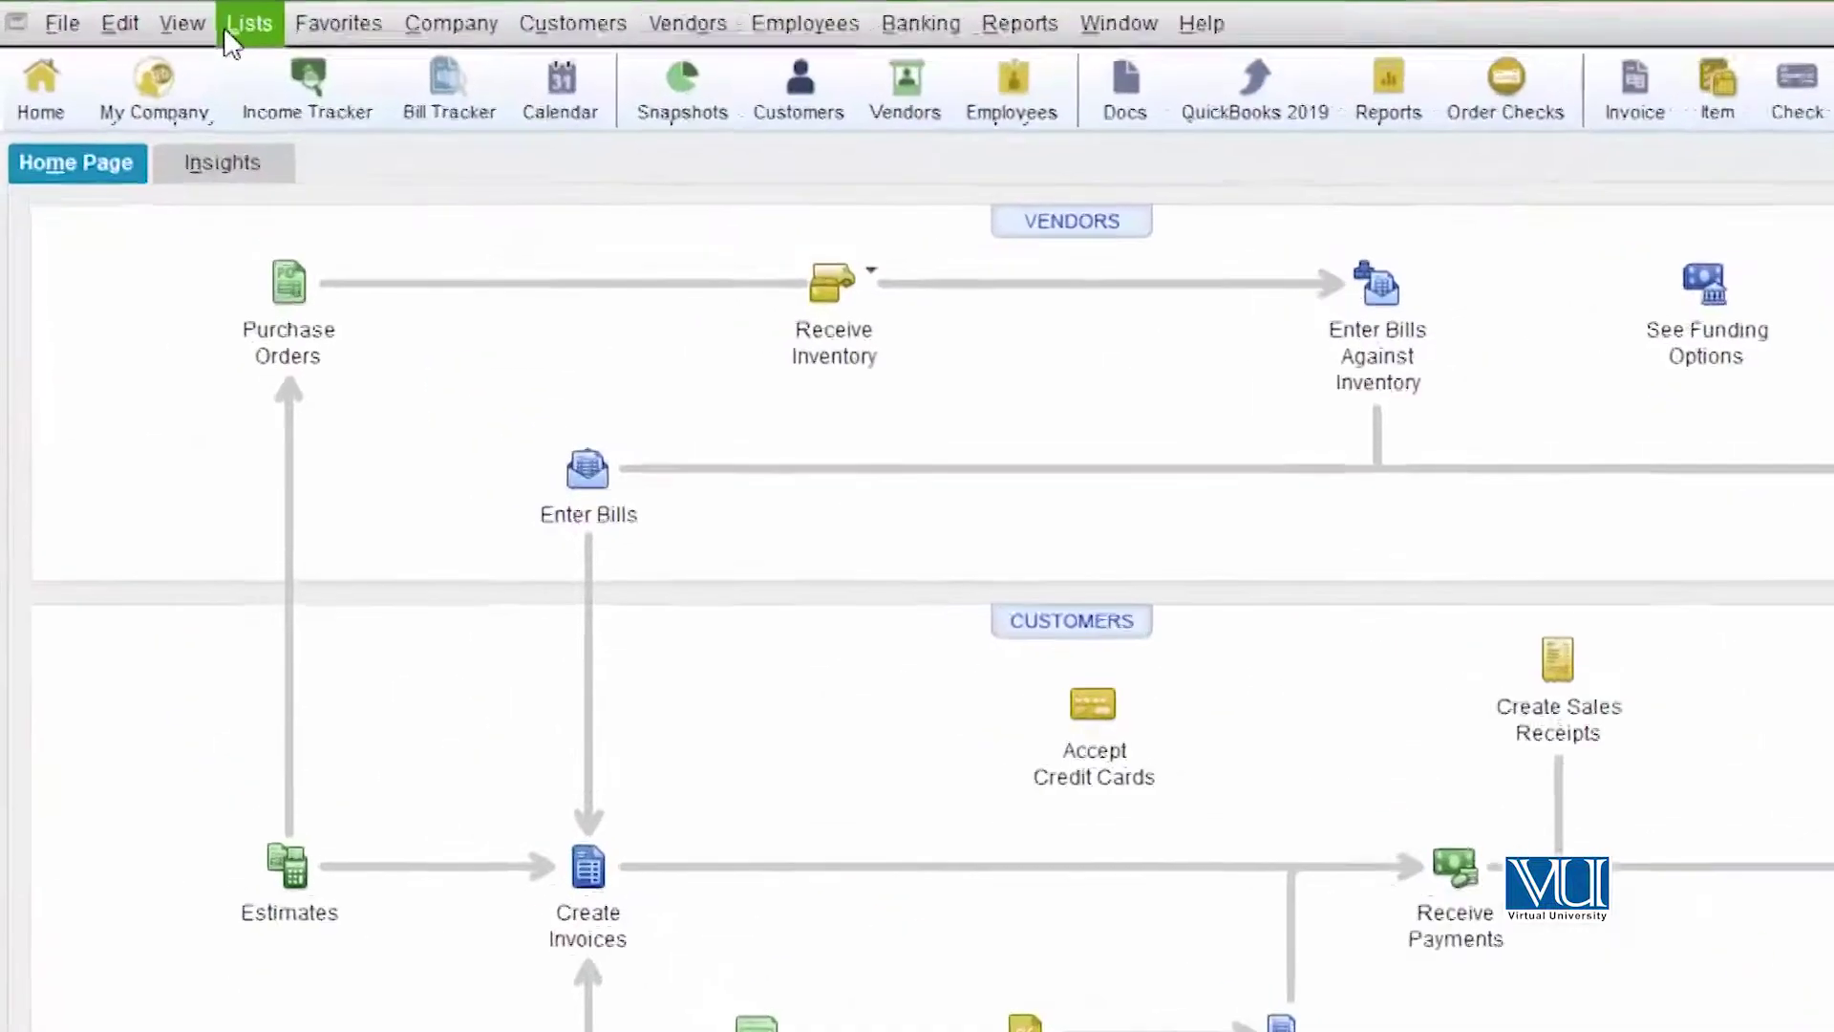
Open the Sales Rep List from the customer and vendor profile lists to look at it, and close it again.
left_click(142, 37)
mouse_move(334, 483)
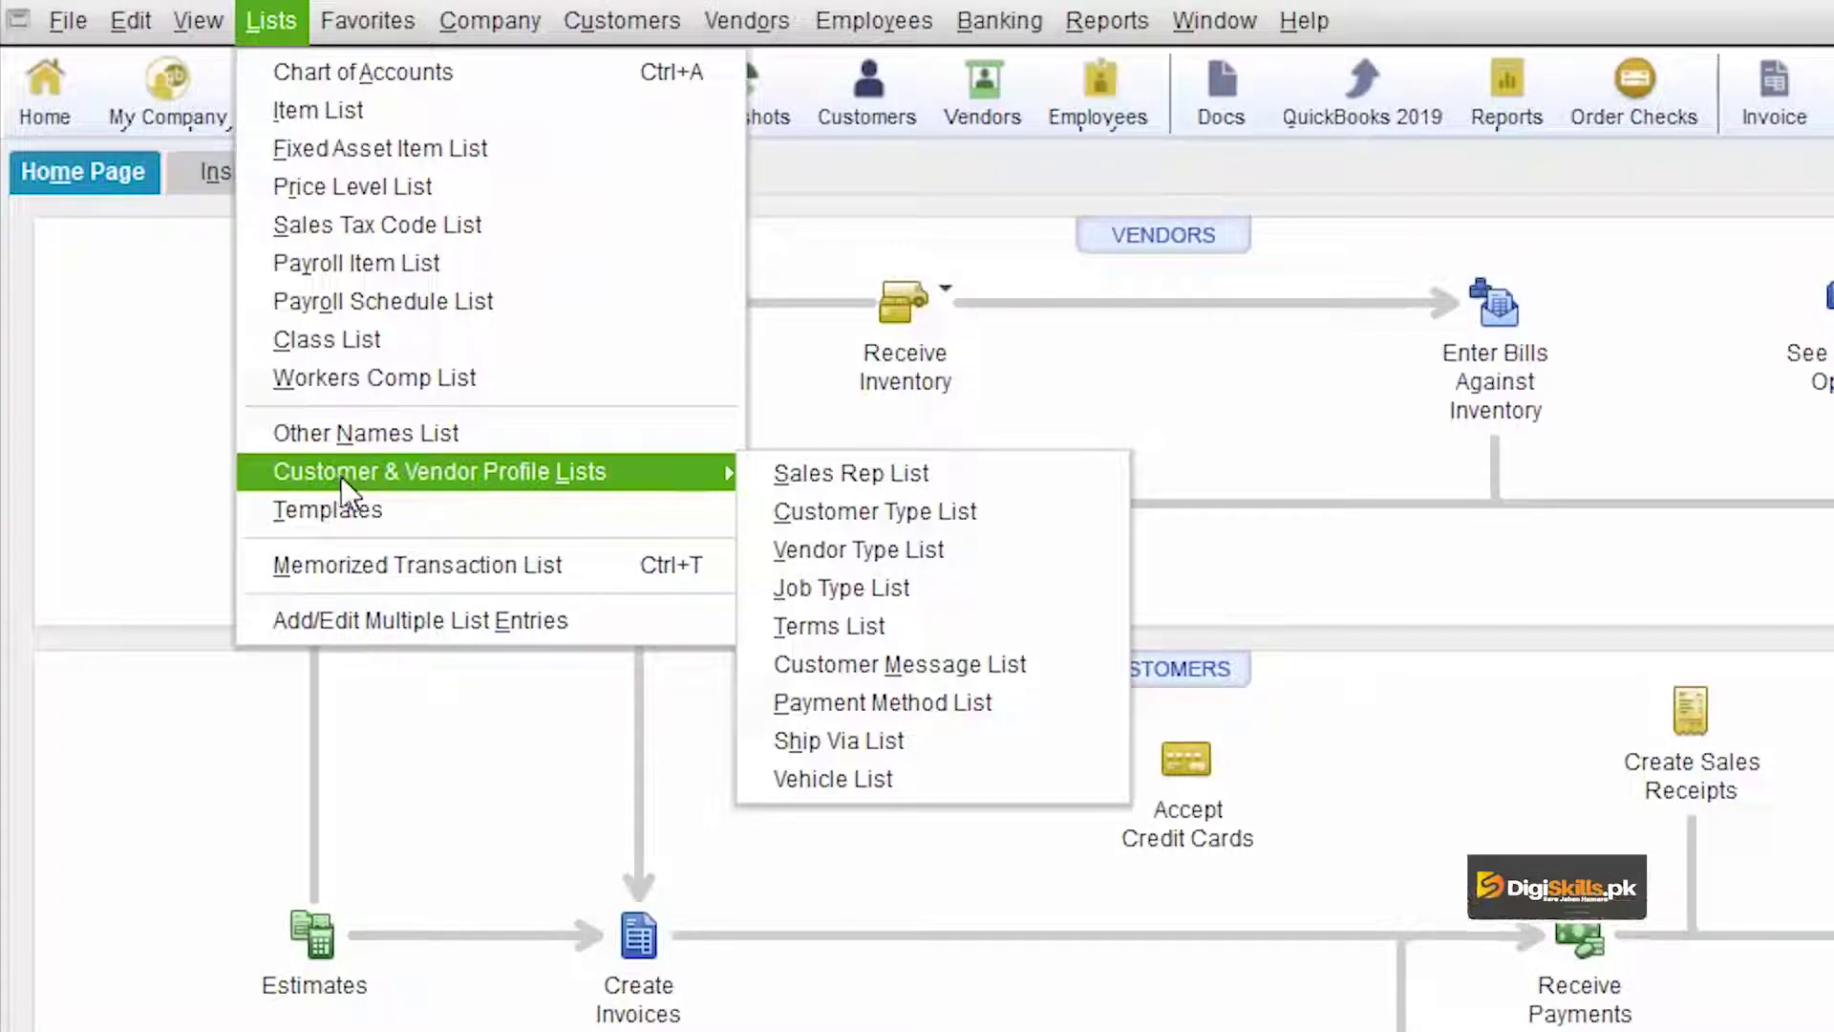
left_click(1063, 472)
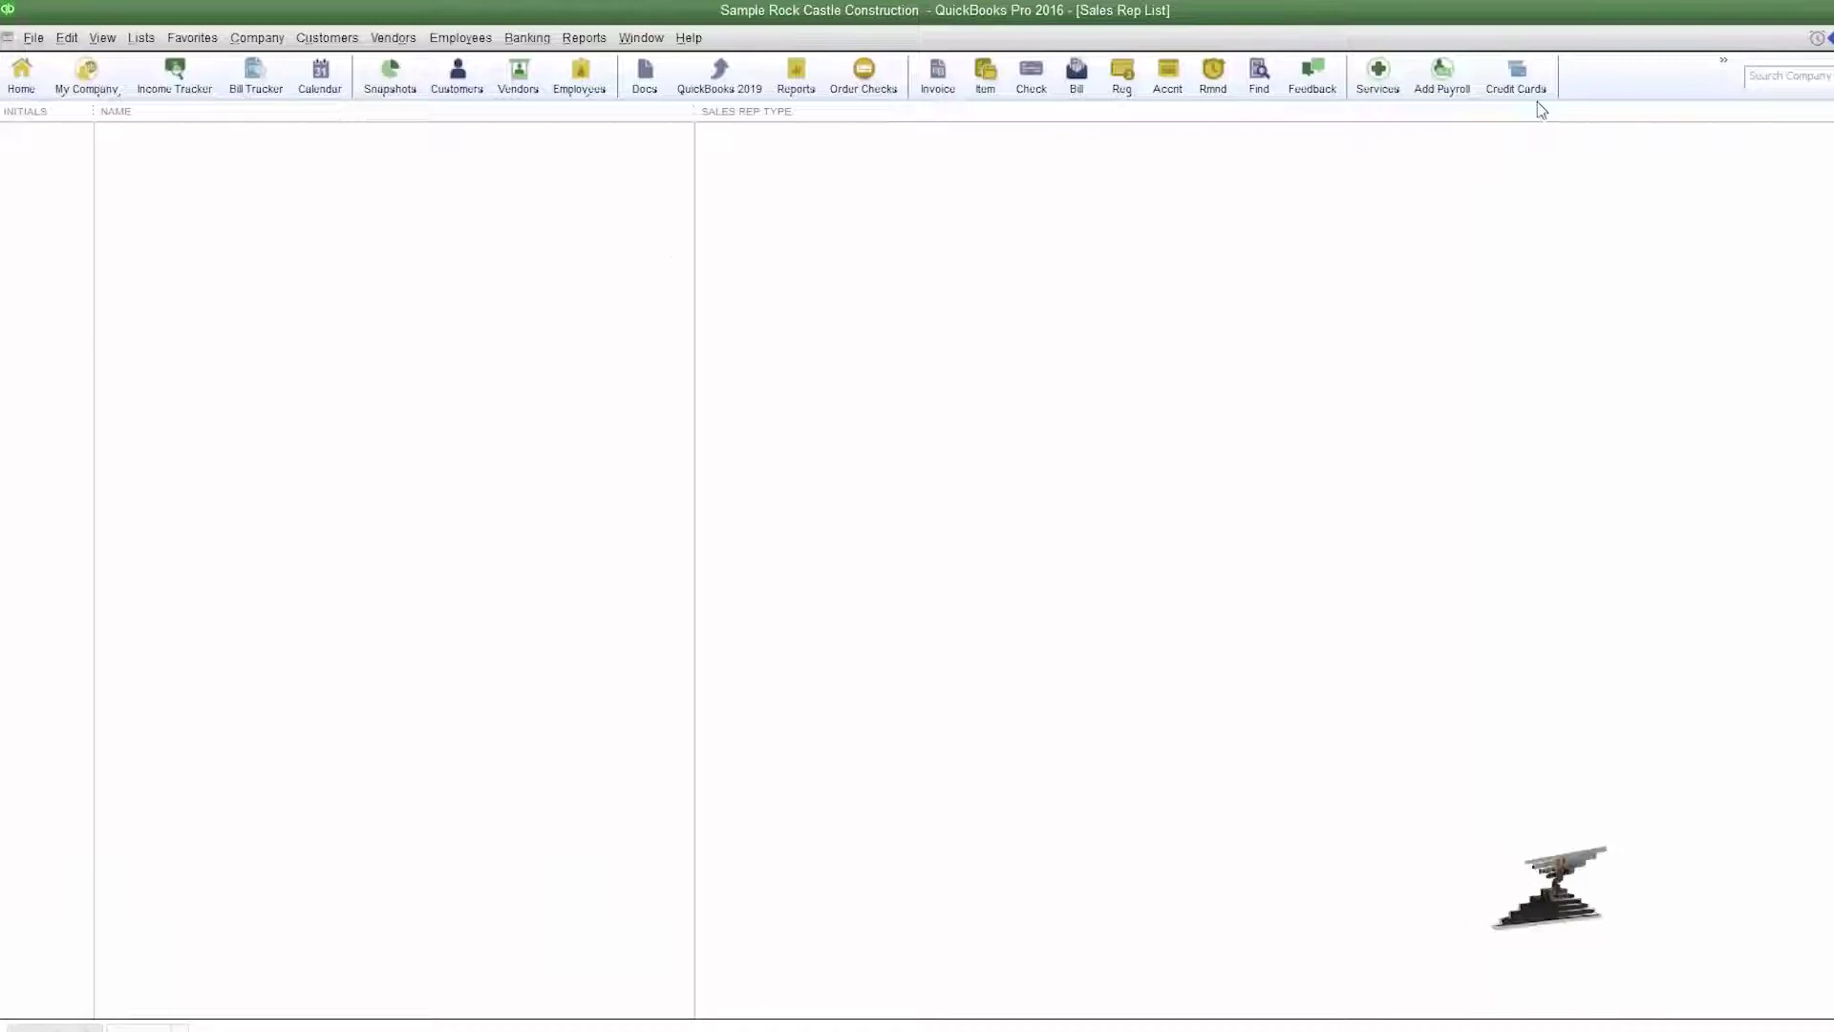
key("Escape")
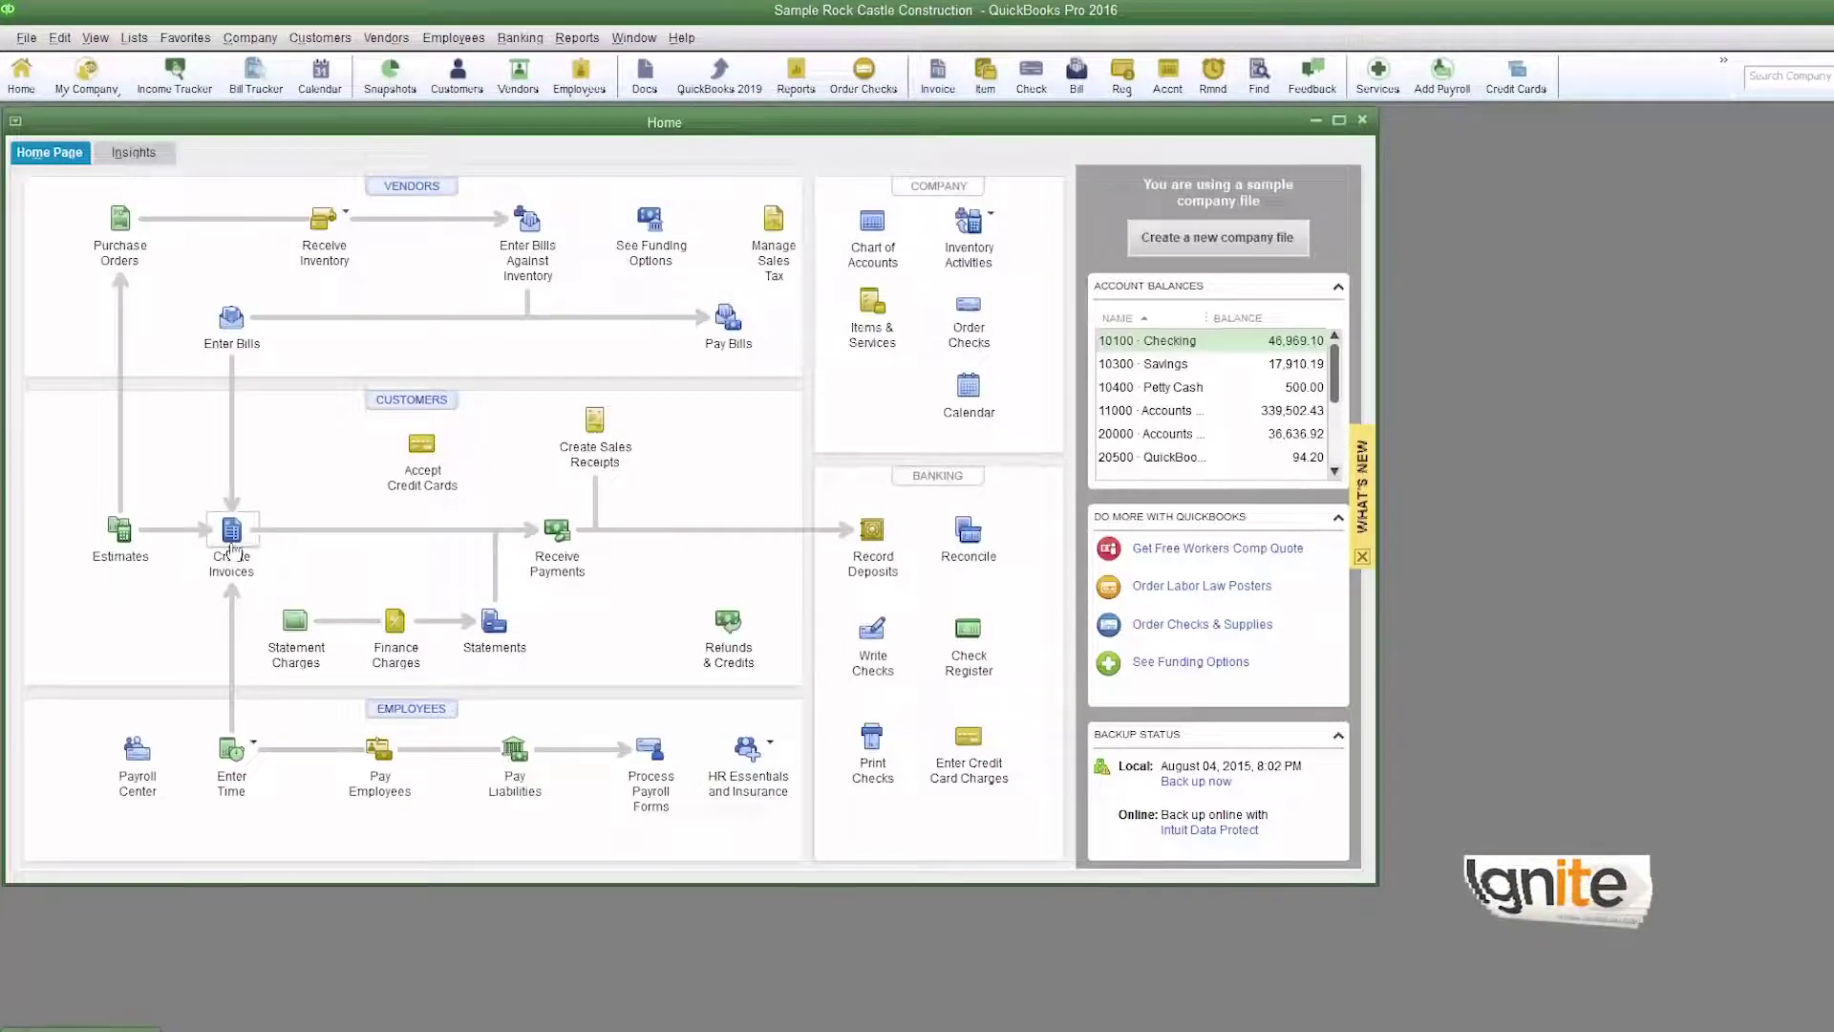
Start a new invoice with the Intuit Product Invoice template and check its sales rep choices.
left_click(241, 549)
left_click(790, 447)
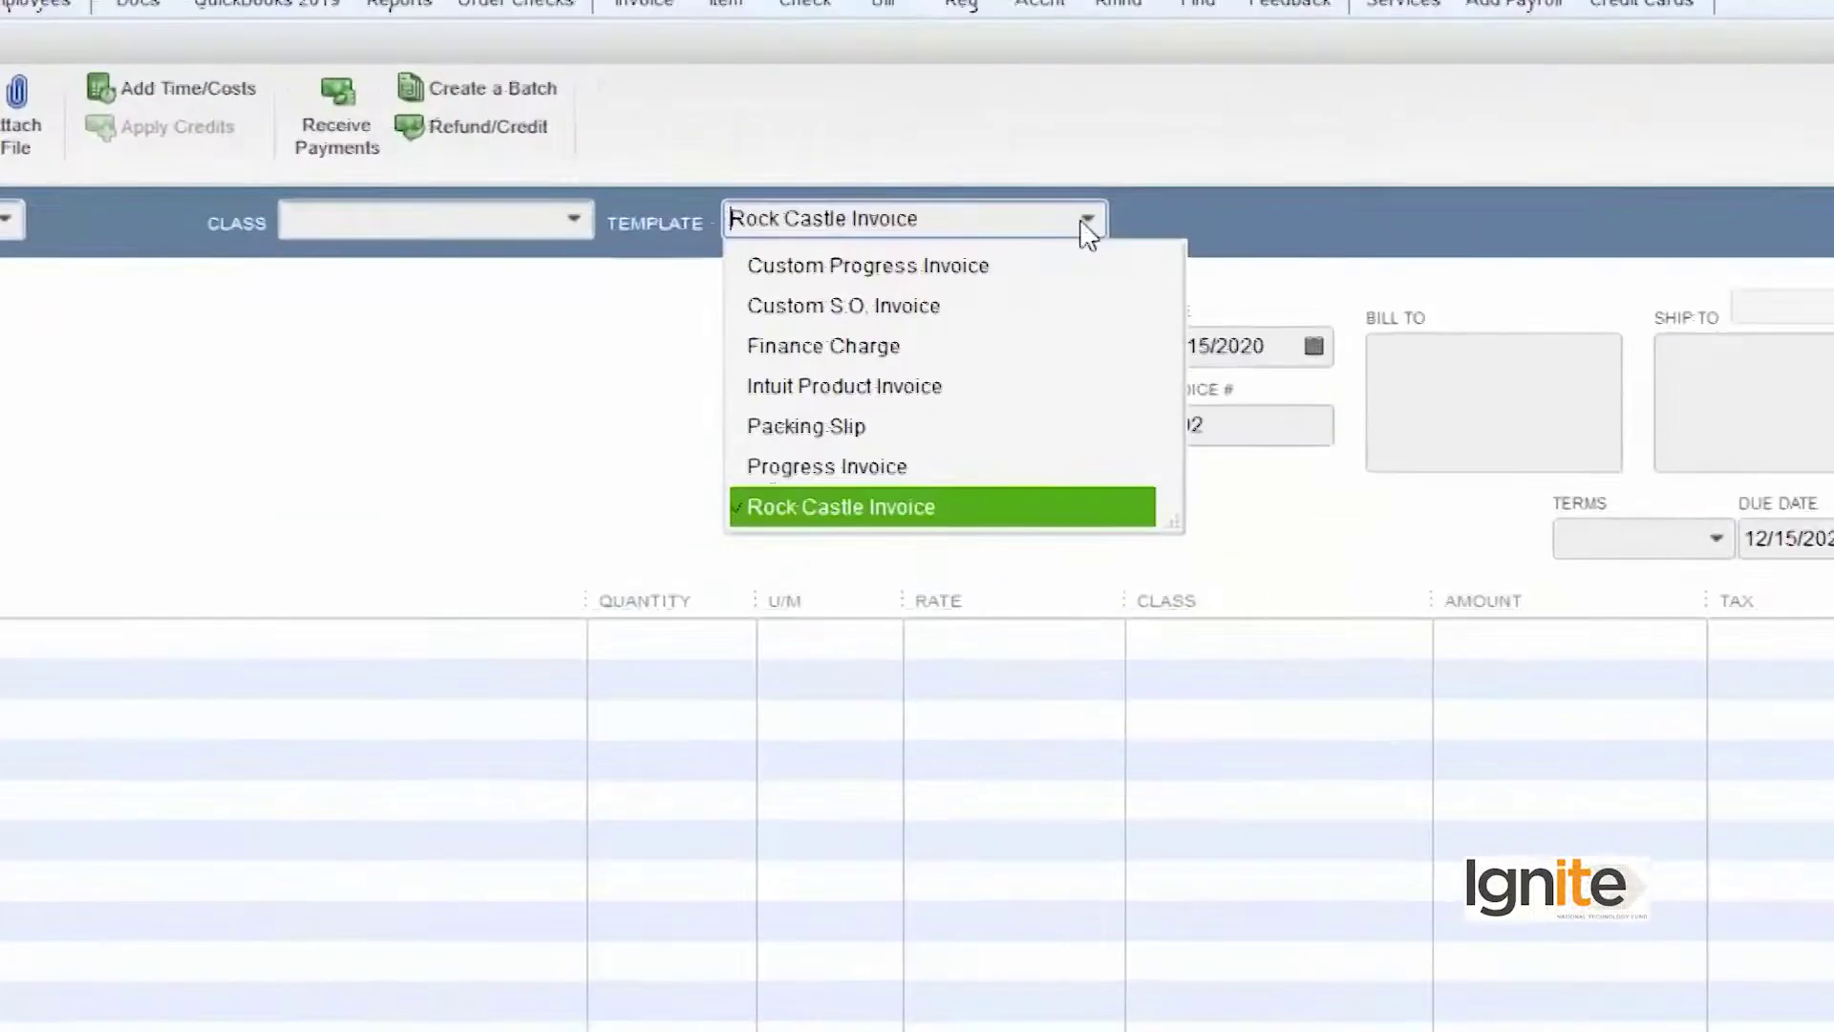
left_click(764, 538)
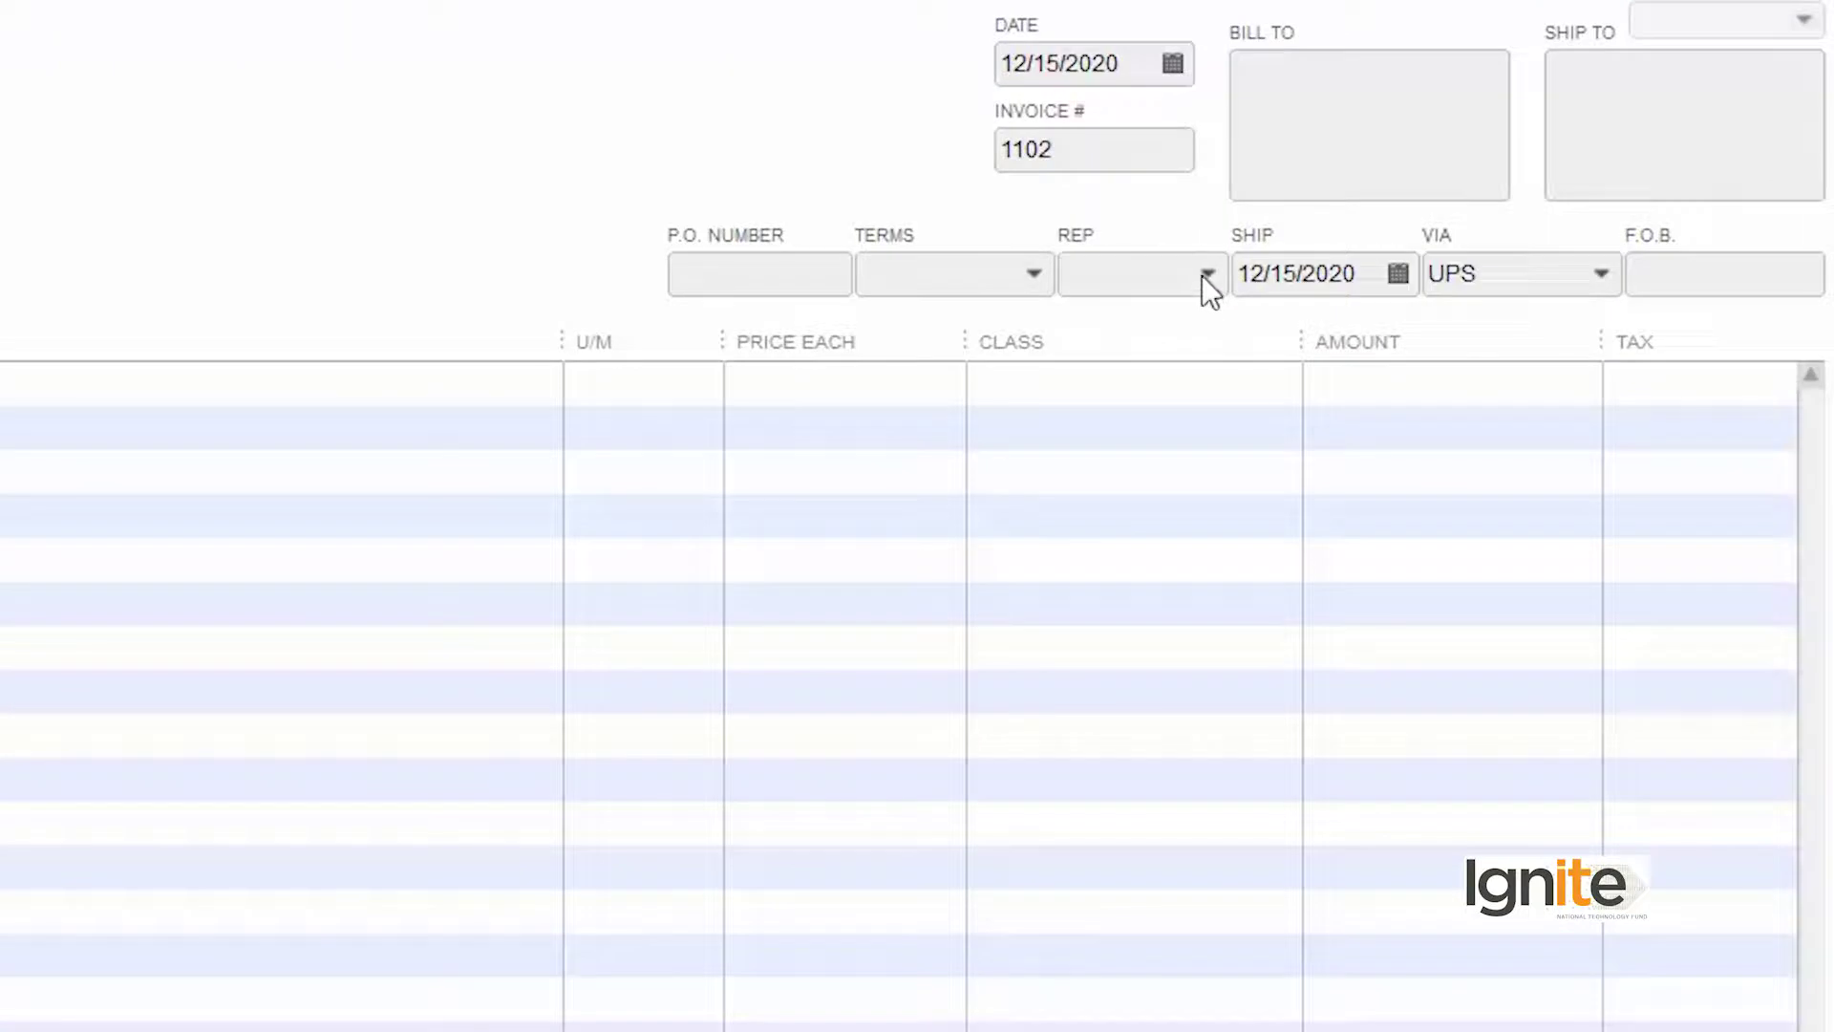
left_click(1206, 275)
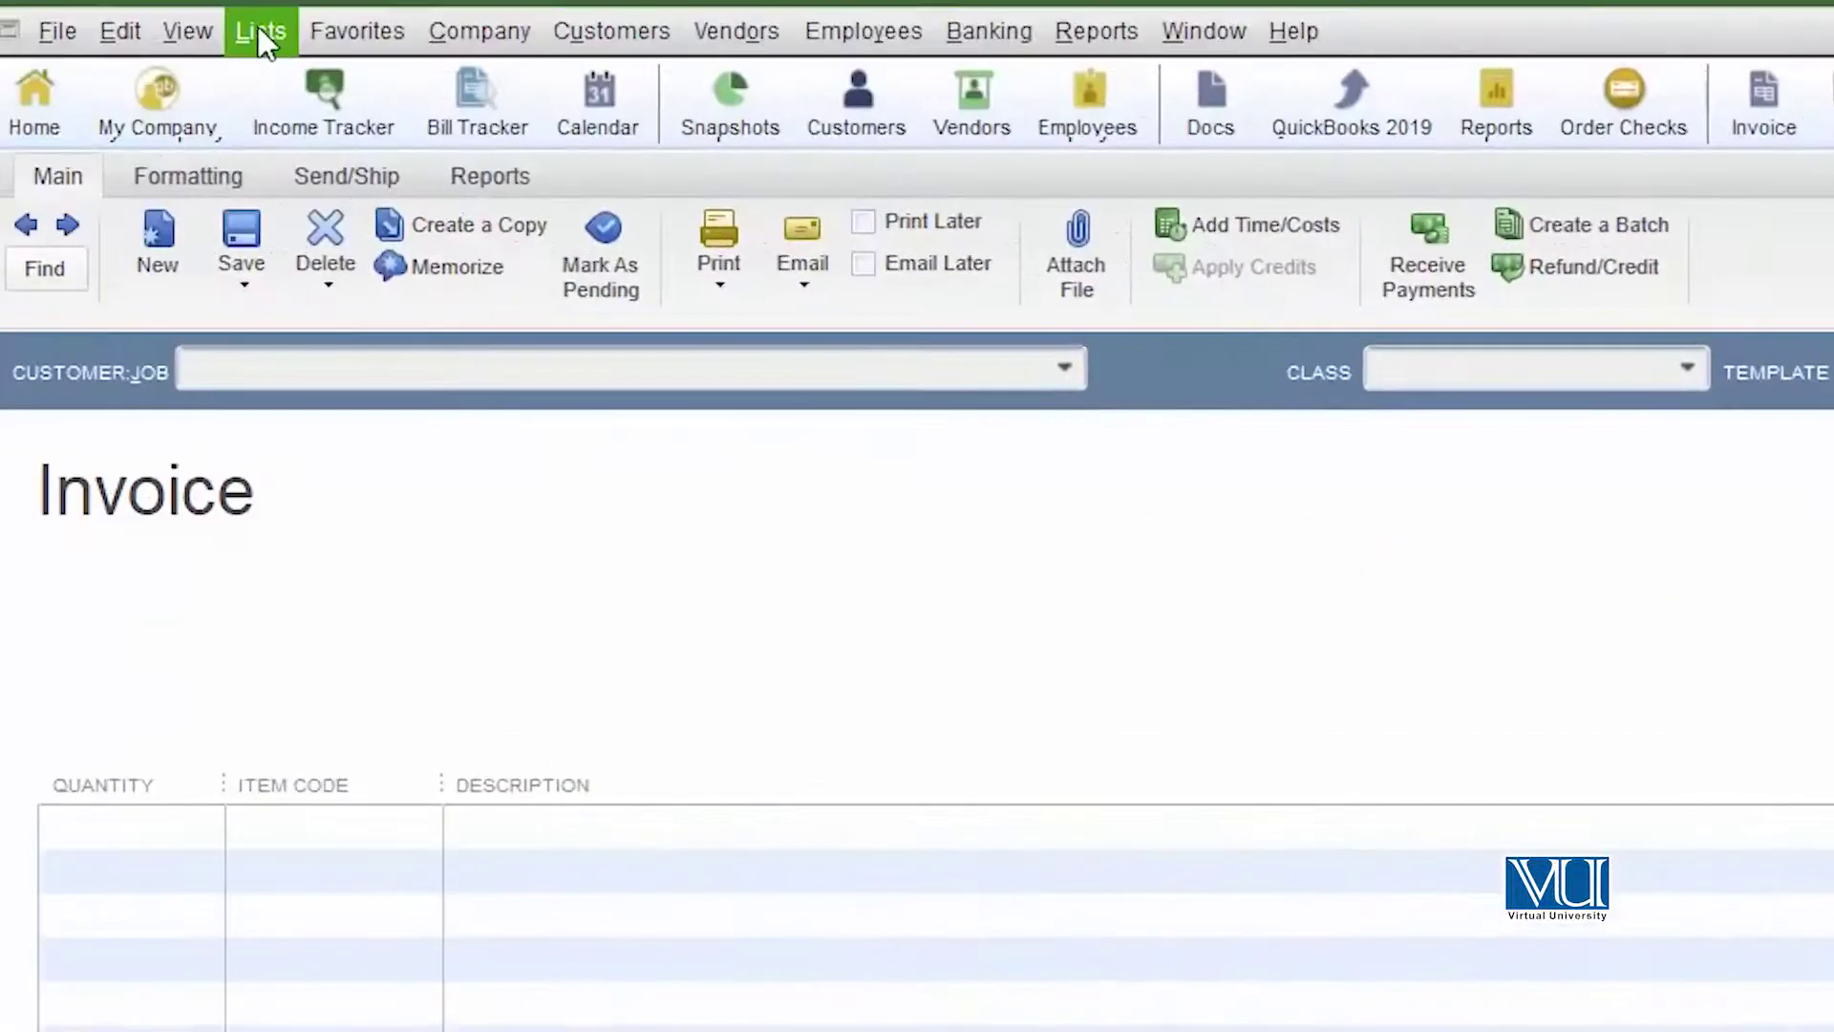
Open the Sales Rep List and start a new sales rep record.
left_click(256, 27)
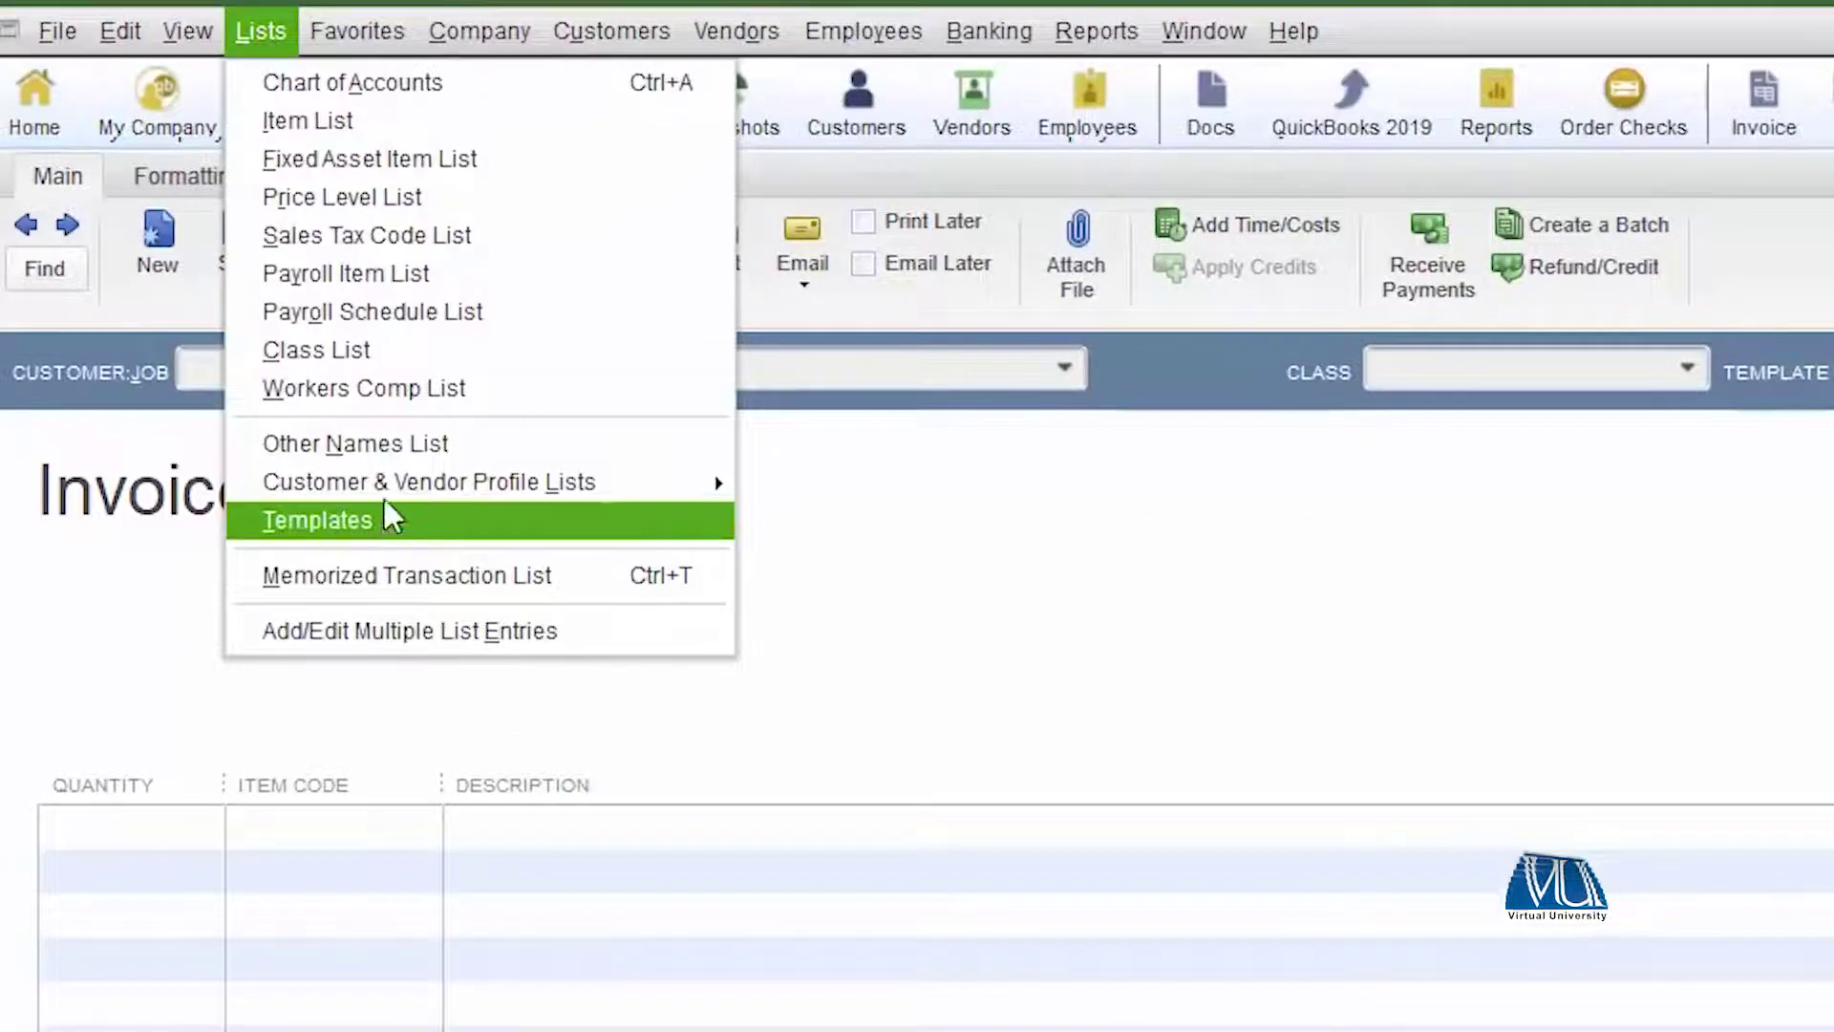
mouse_move(384, 495)
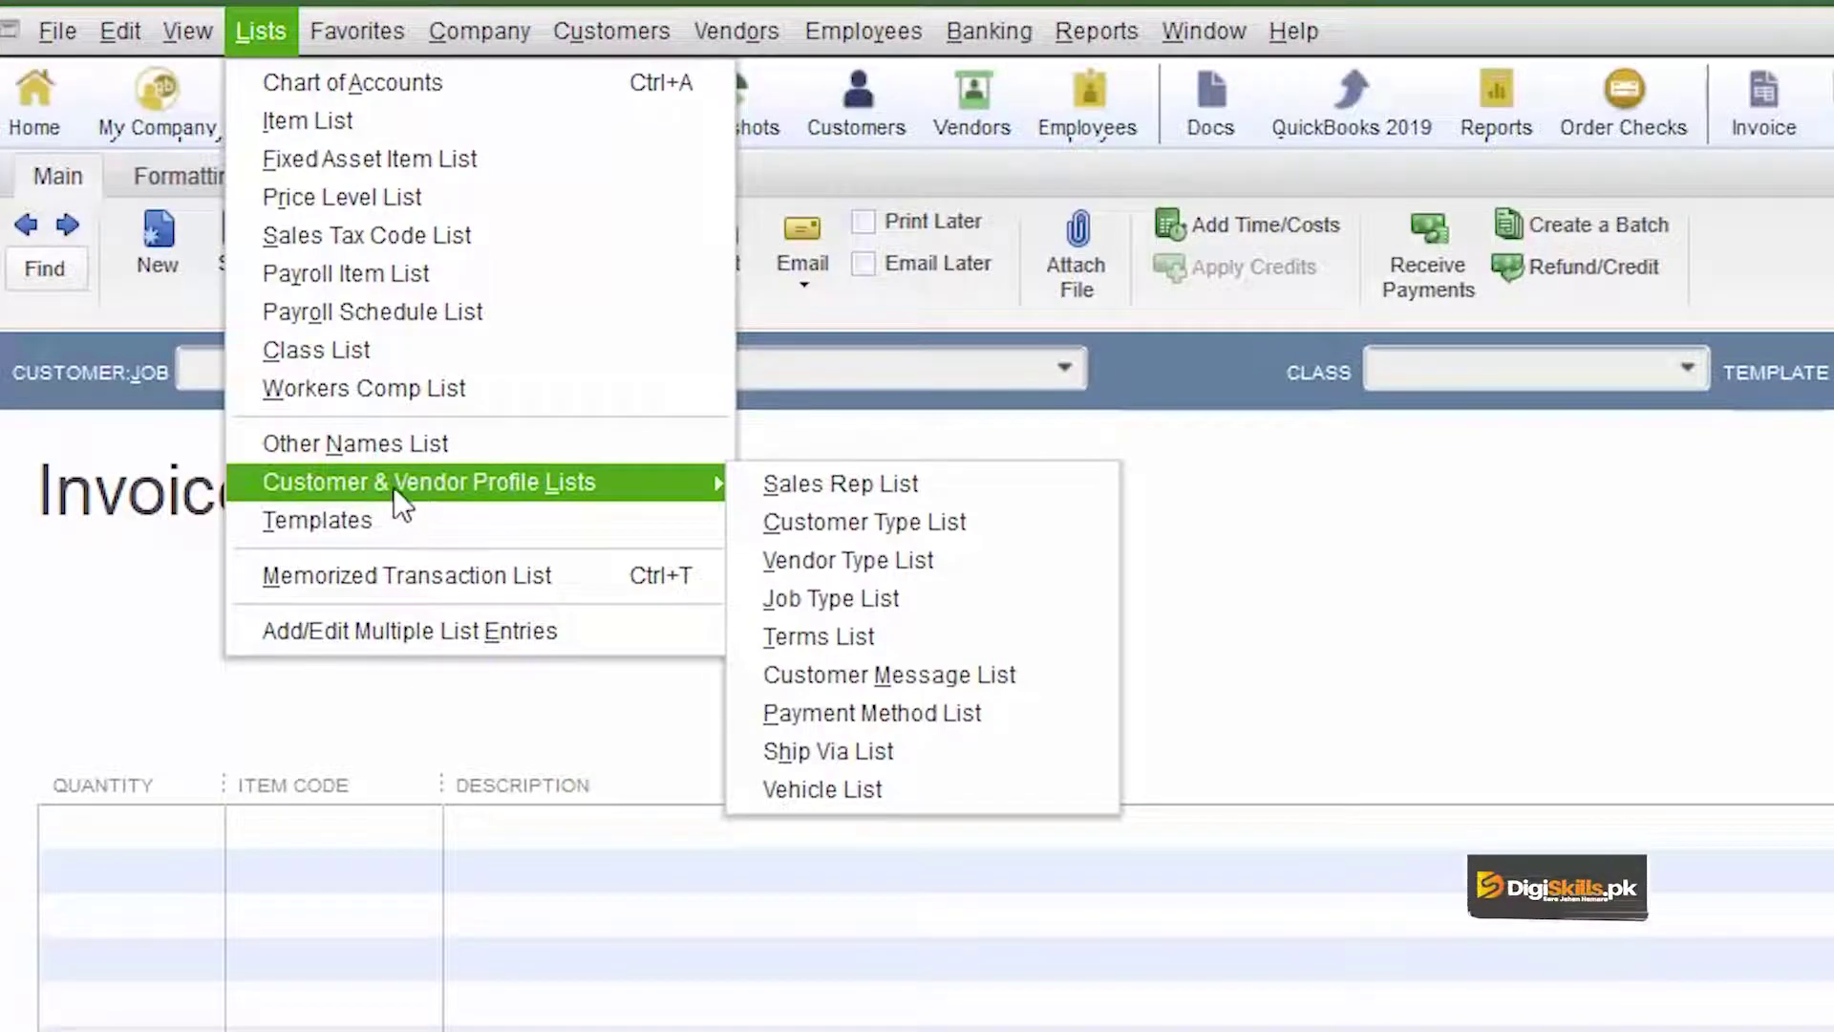
left_click(959, 499)
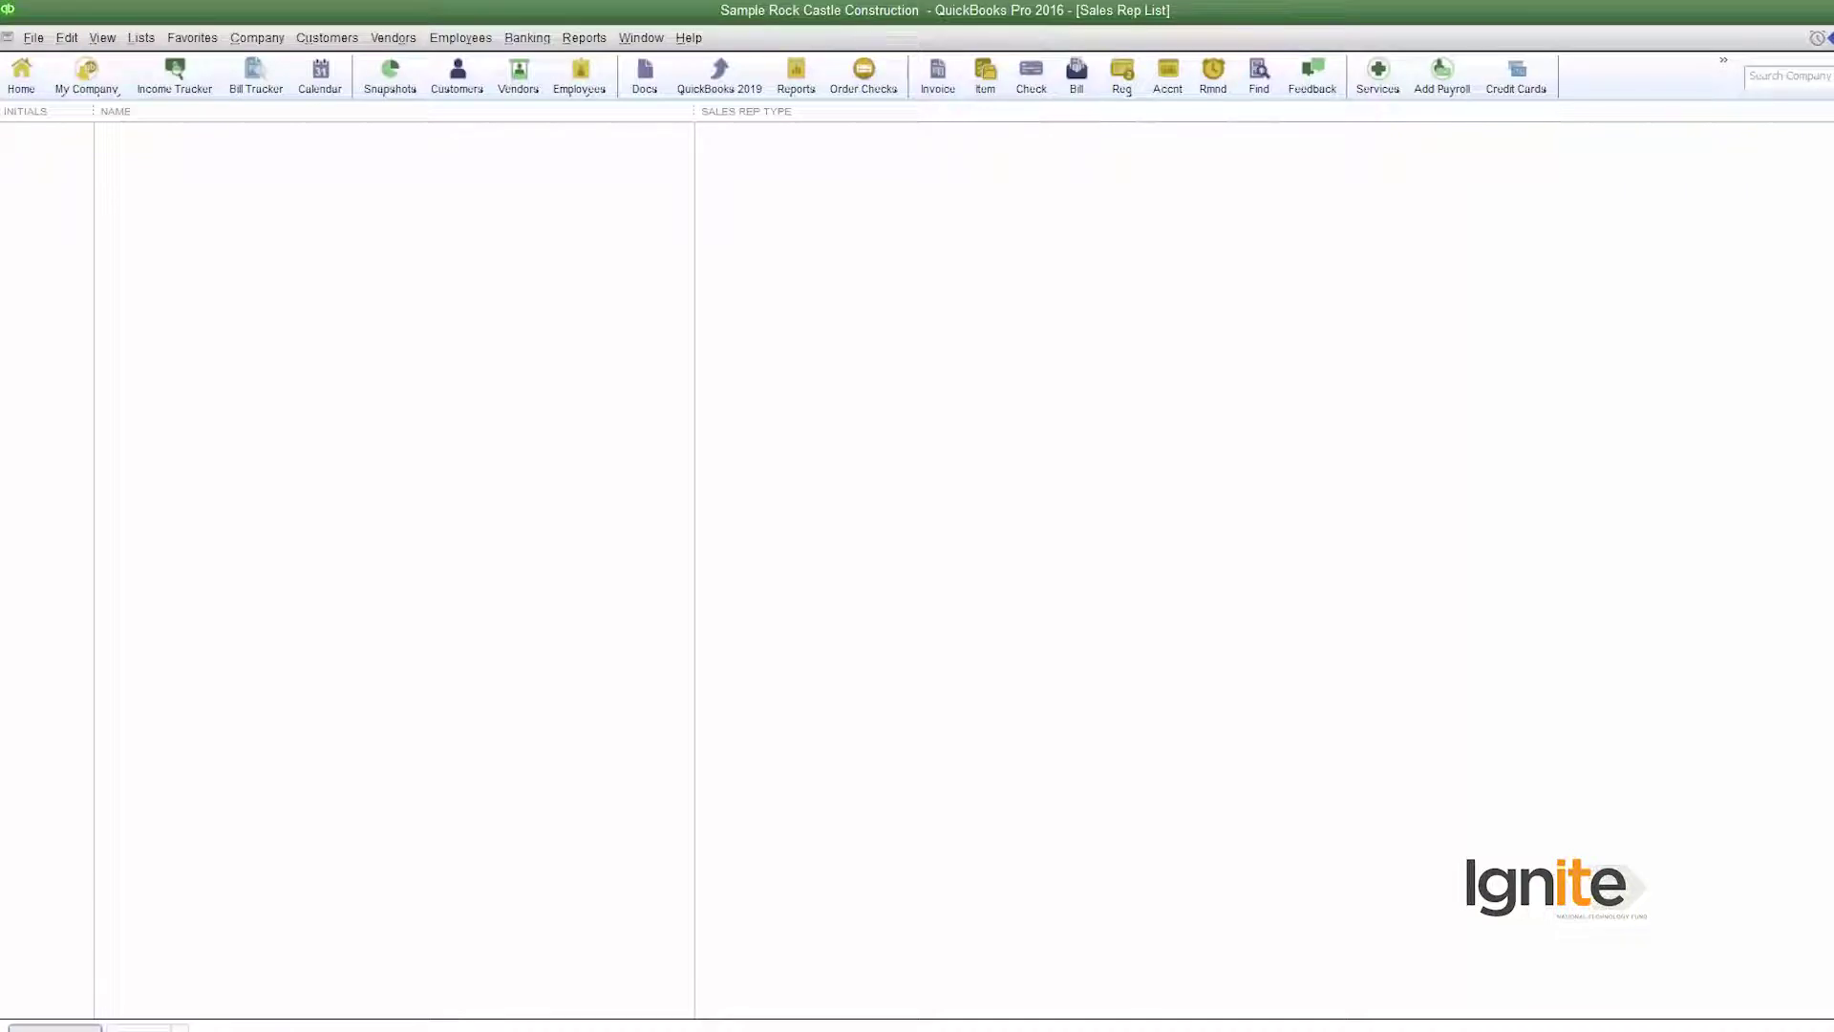
left_click(93, 1030)
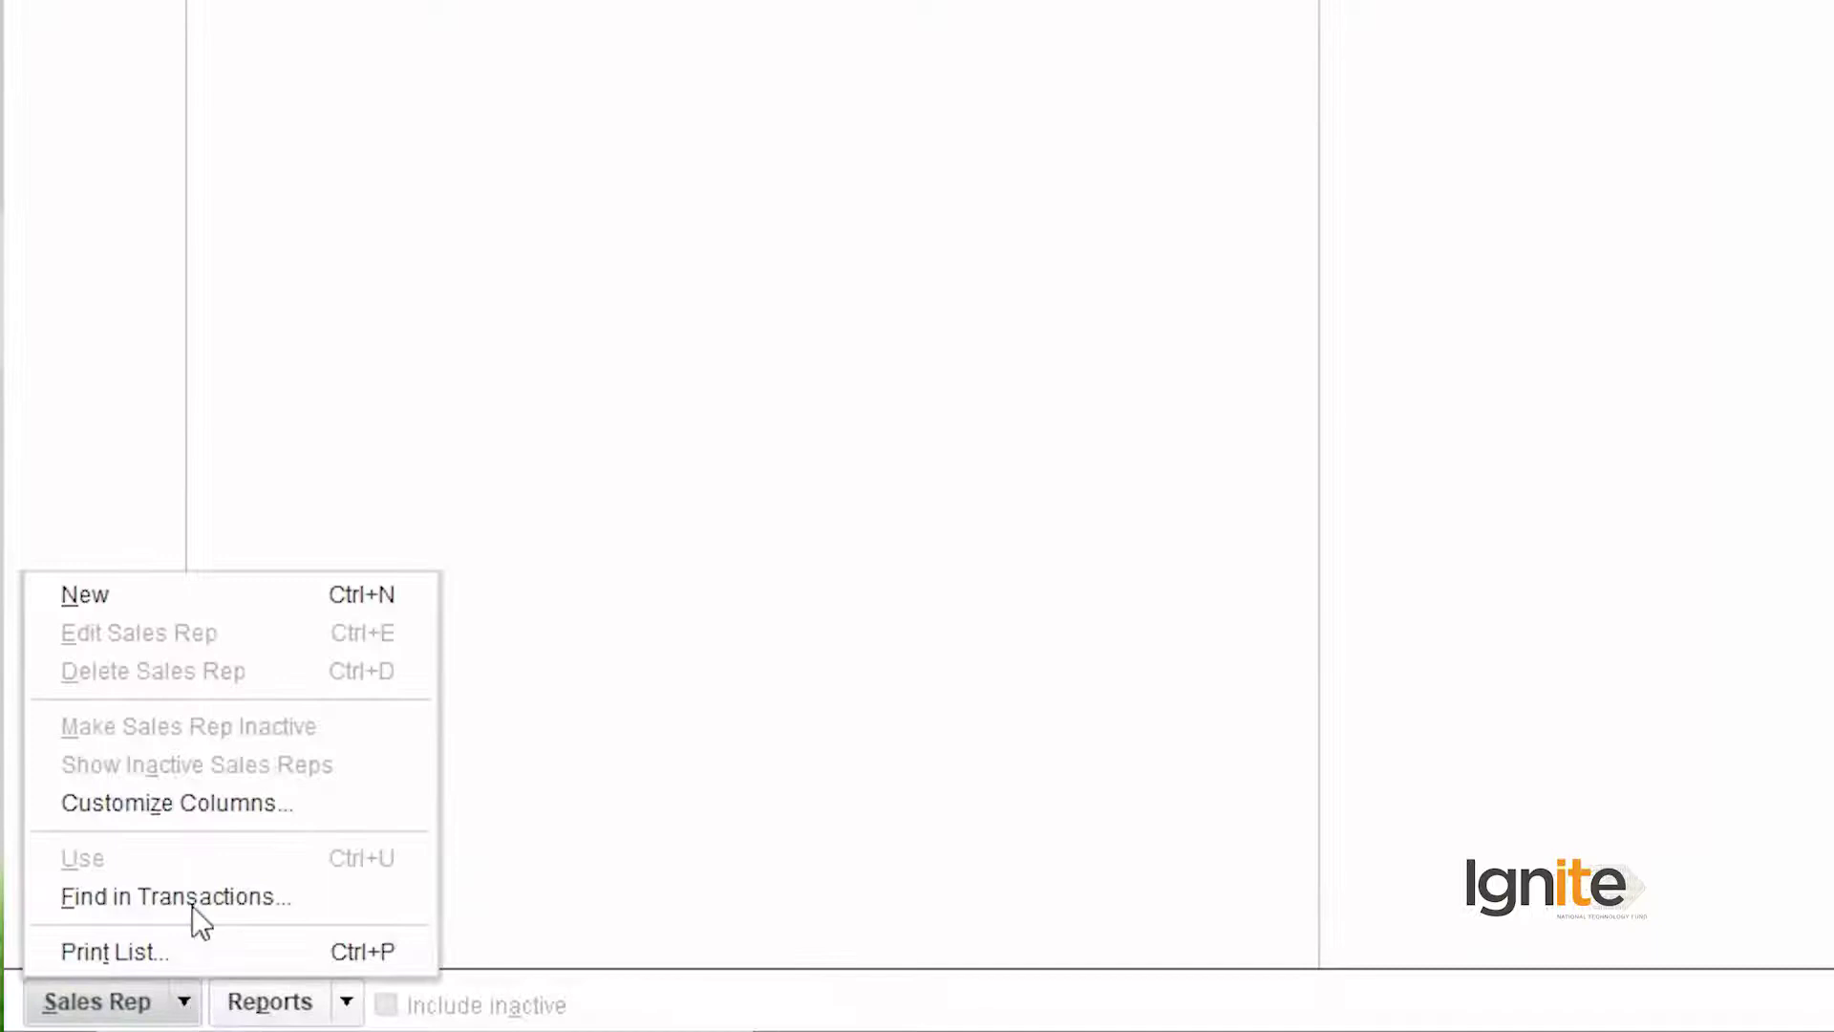
left_click(148, 594)
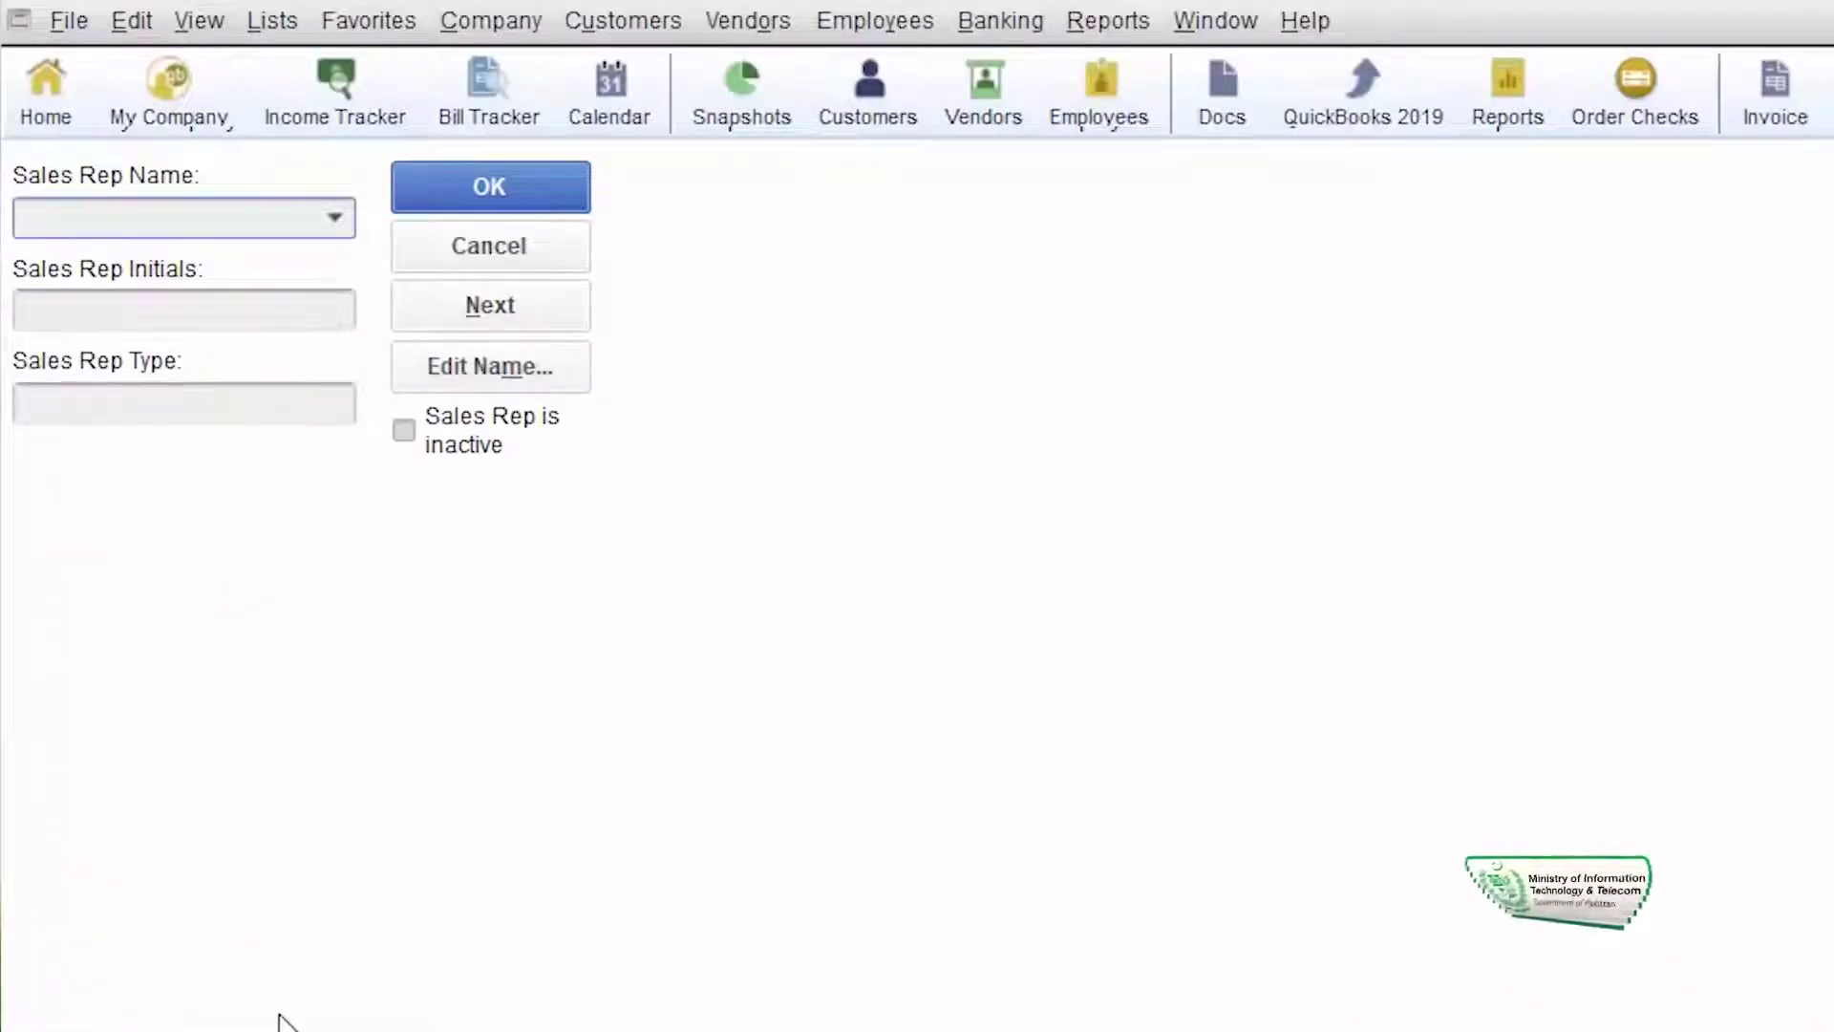
Enter the first sales rep's full name, quick-add it as an Employee and save the rep with initials JH.
type("Javed Hassan")
key("Tab")
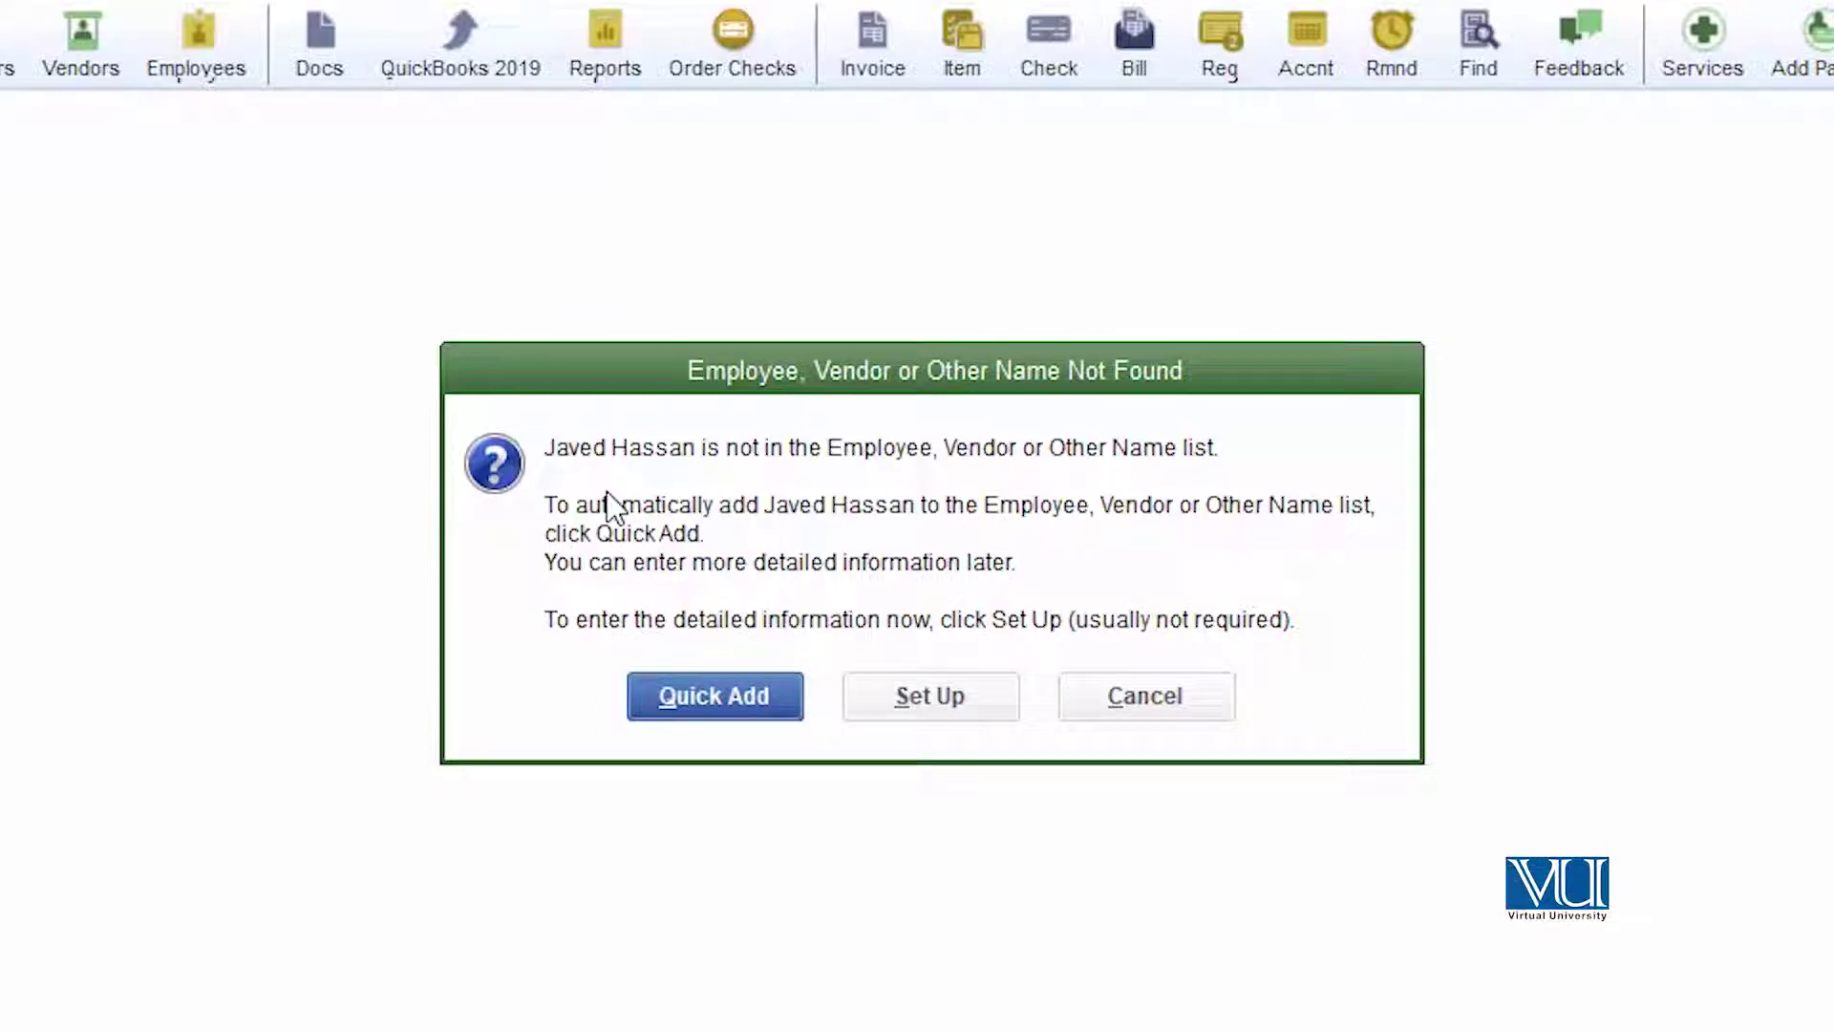
left_click(754, 706)
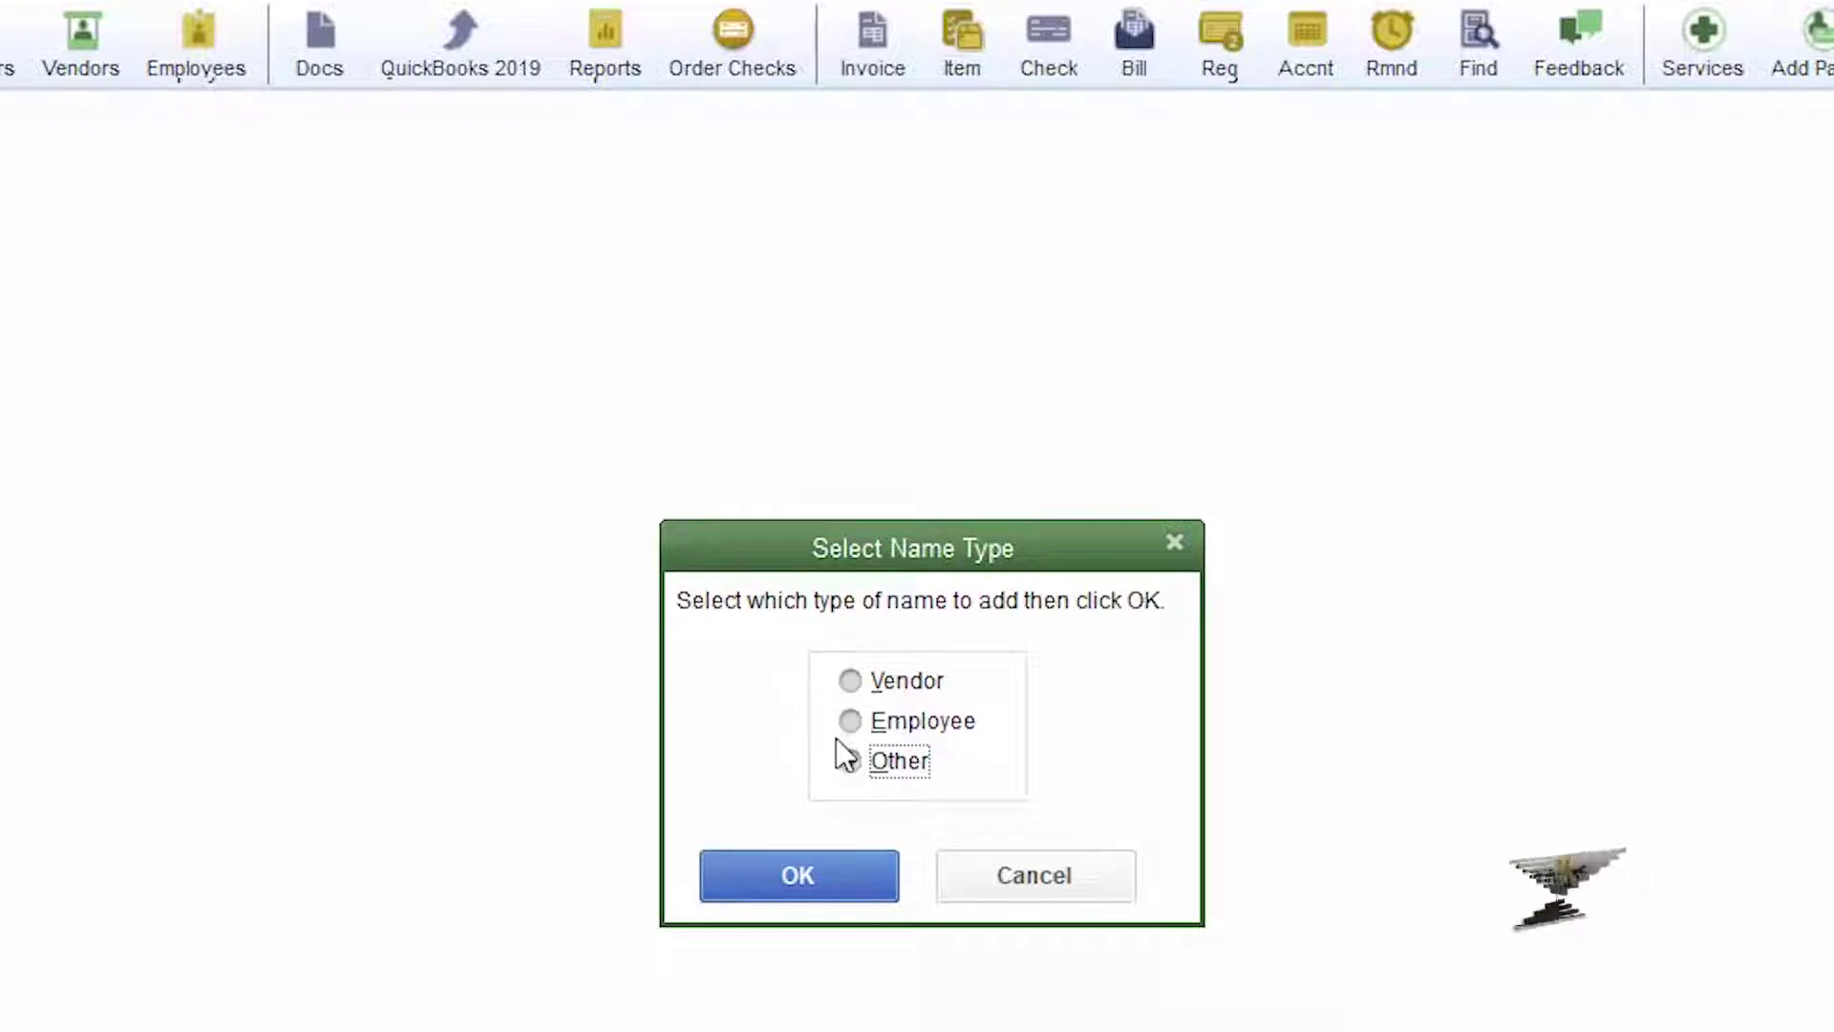
left_click(860, 722)
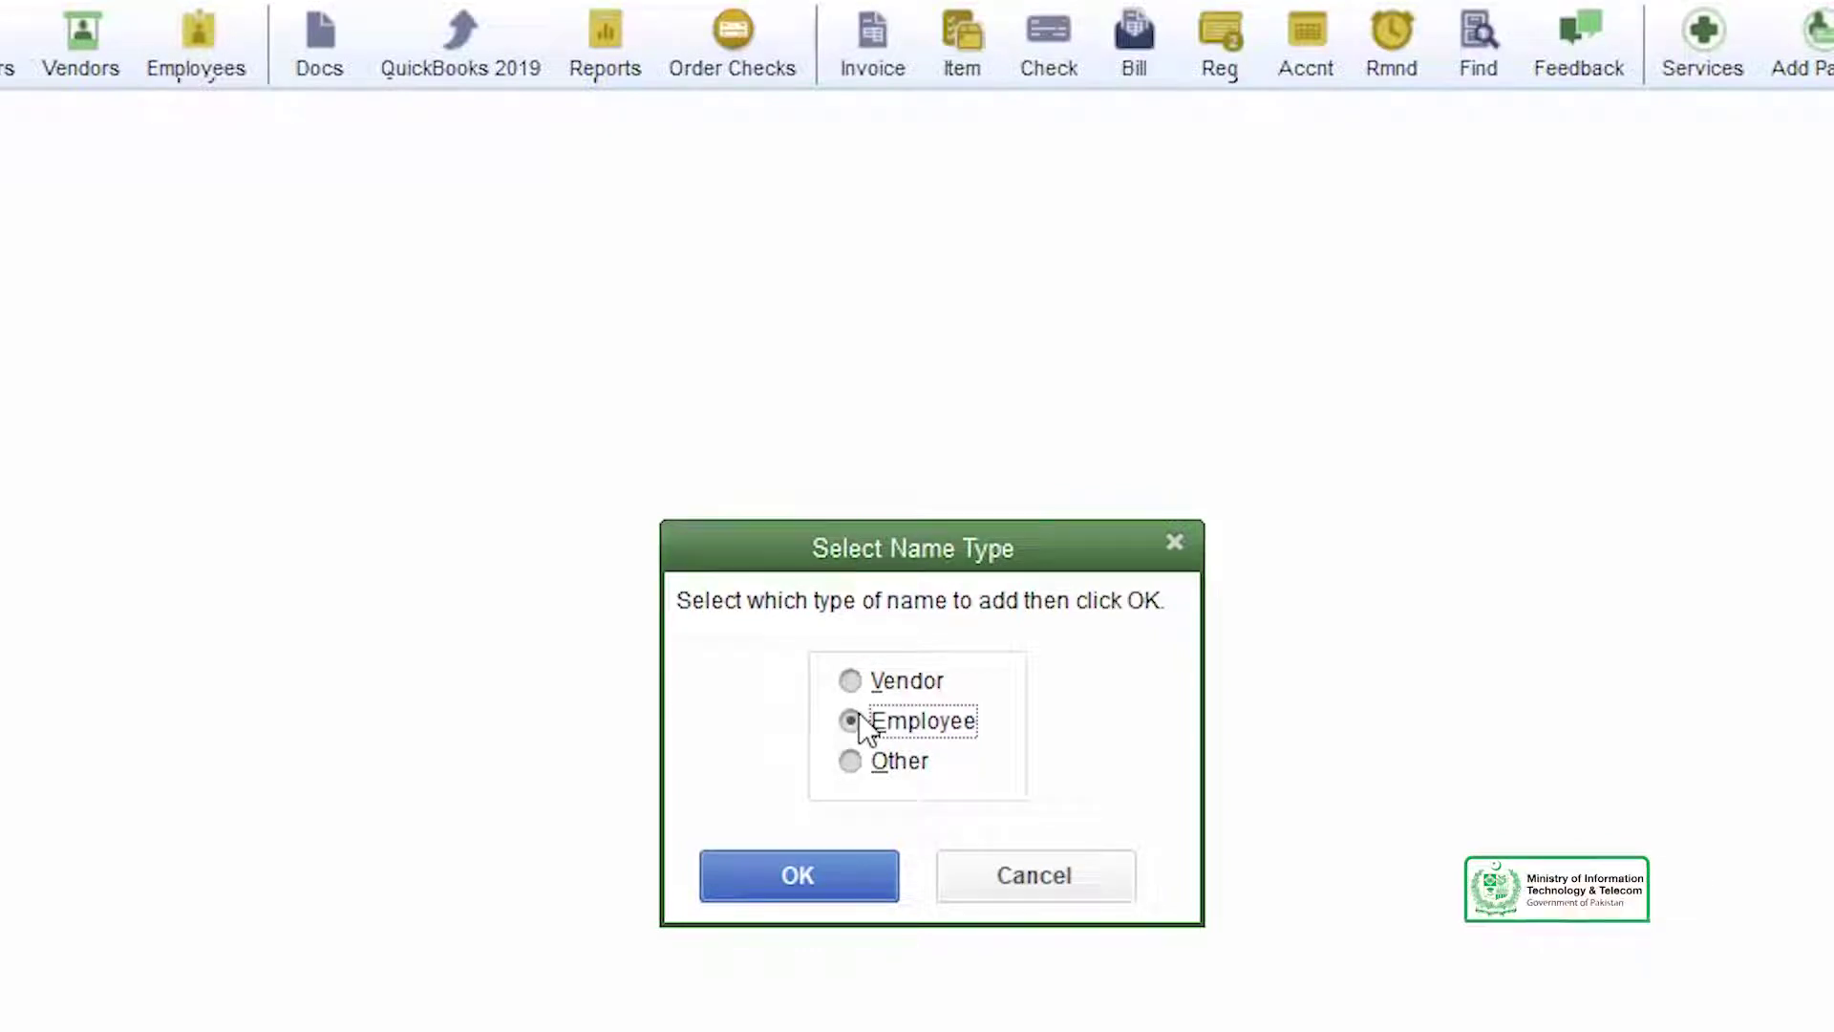
left_click(835, 877)
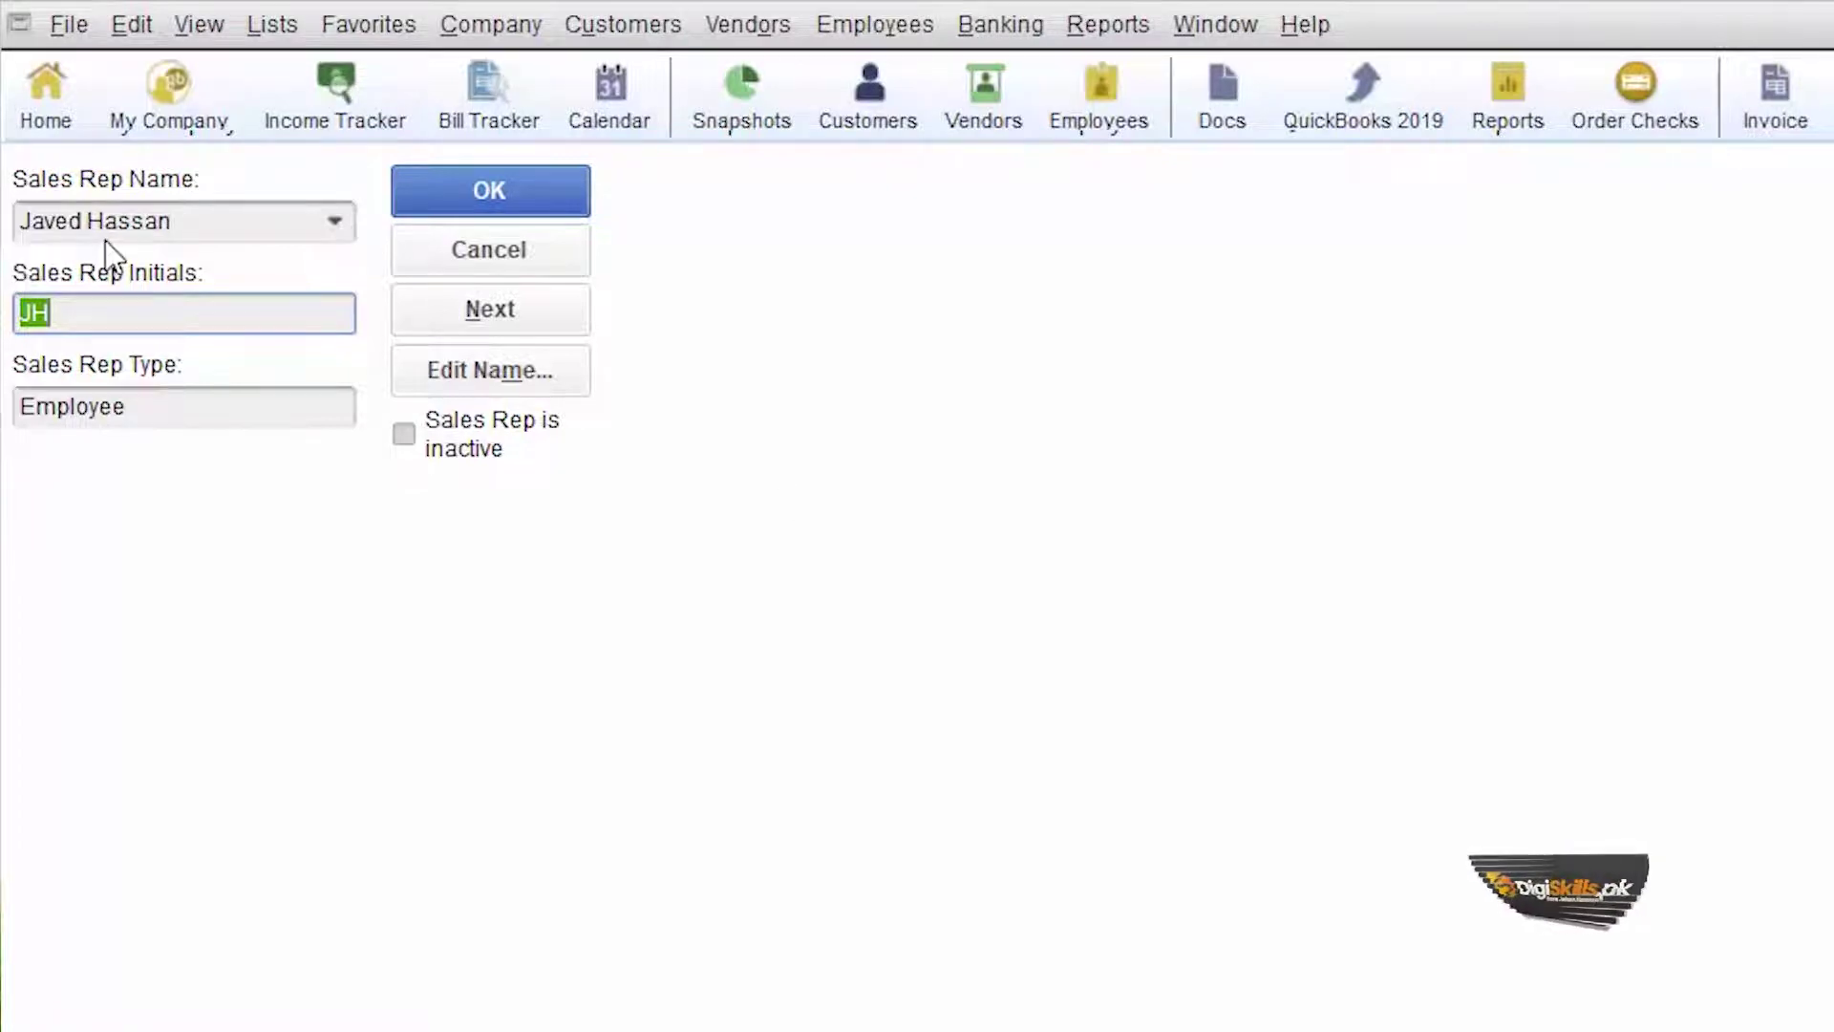
left_click(105, 310)
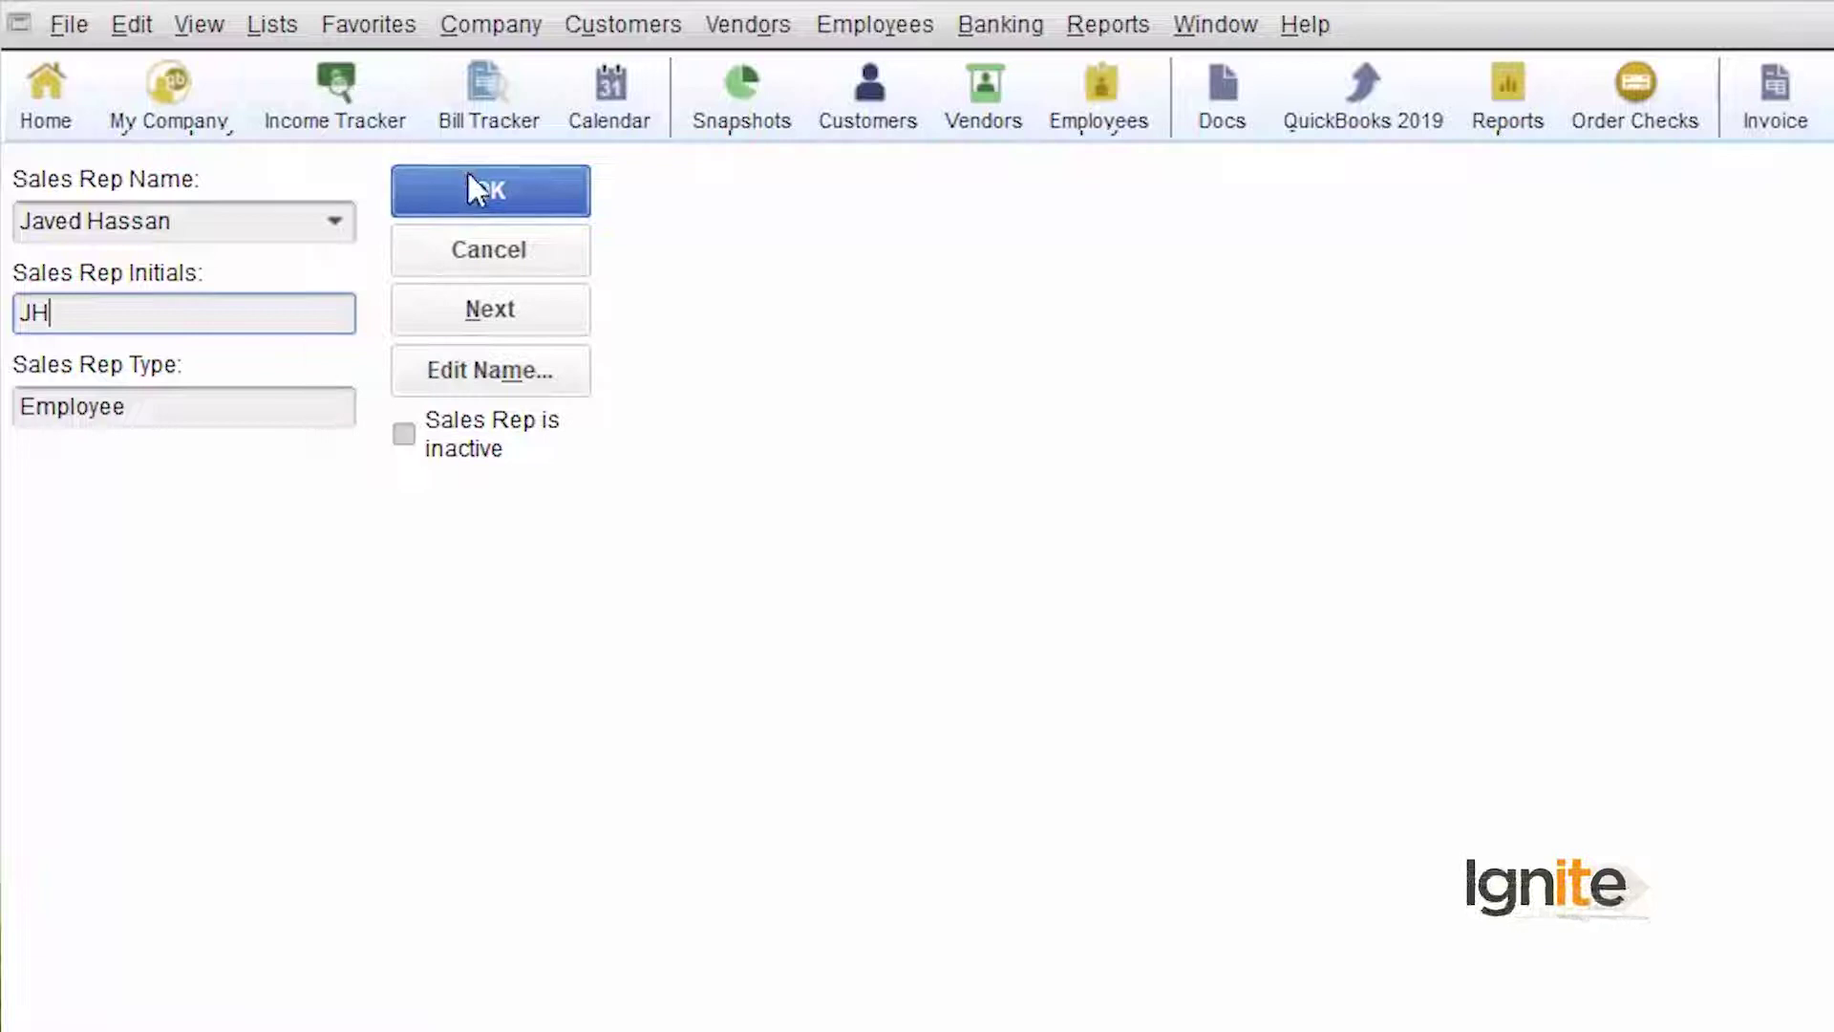
left_click(473, 202)
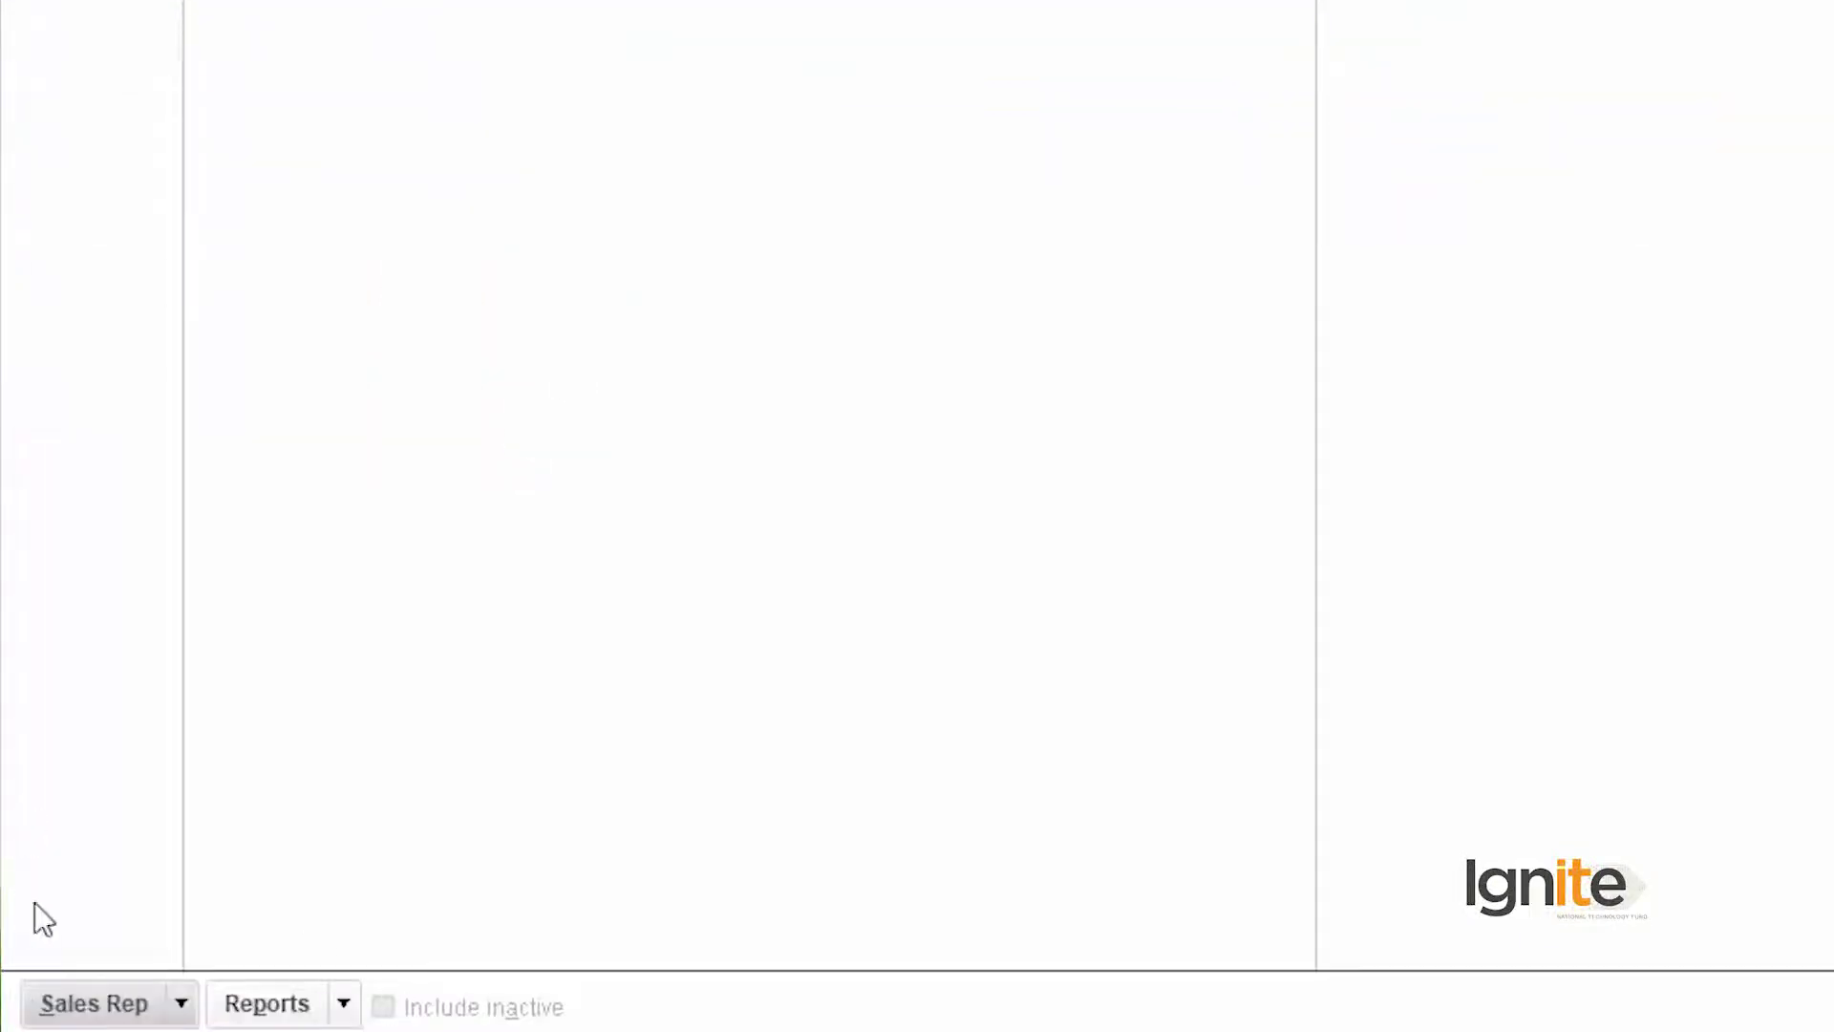
Add a second sales rep by full name, quick-add the name as an Employee and save the rep with initials AH.
left_click(180, 1003)
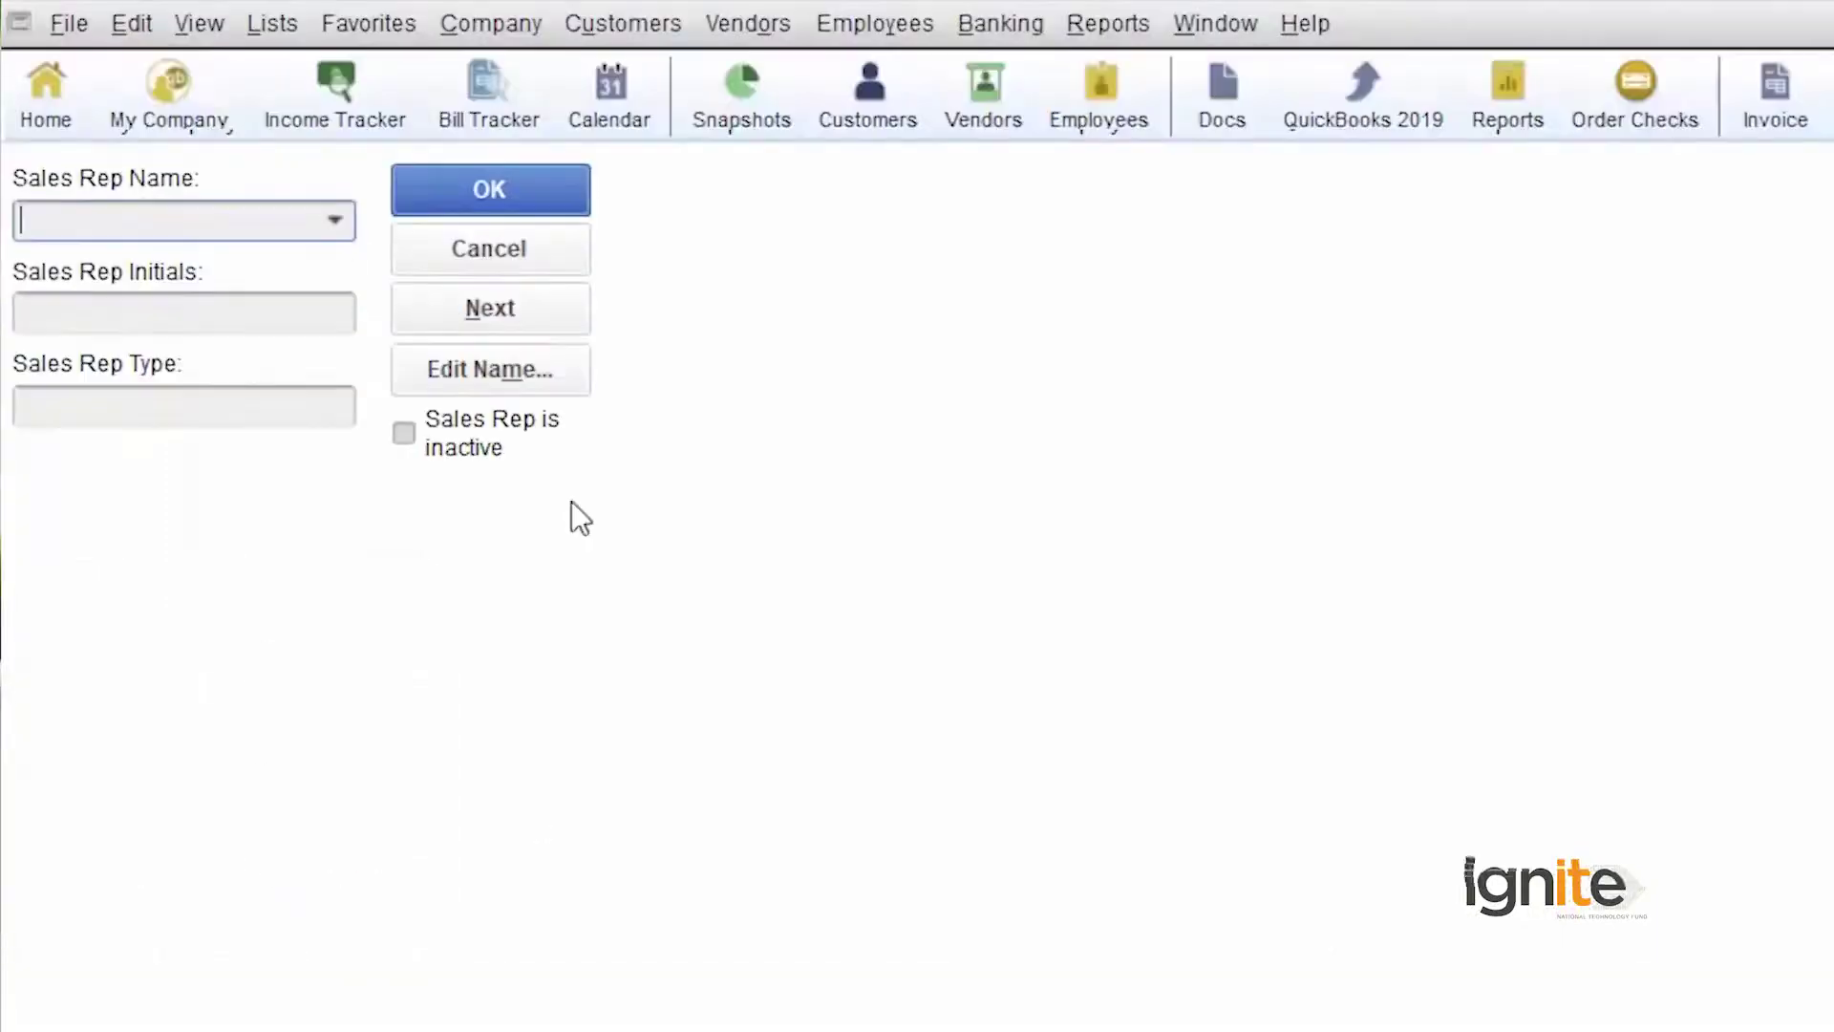
type("Ashraf Hussain")
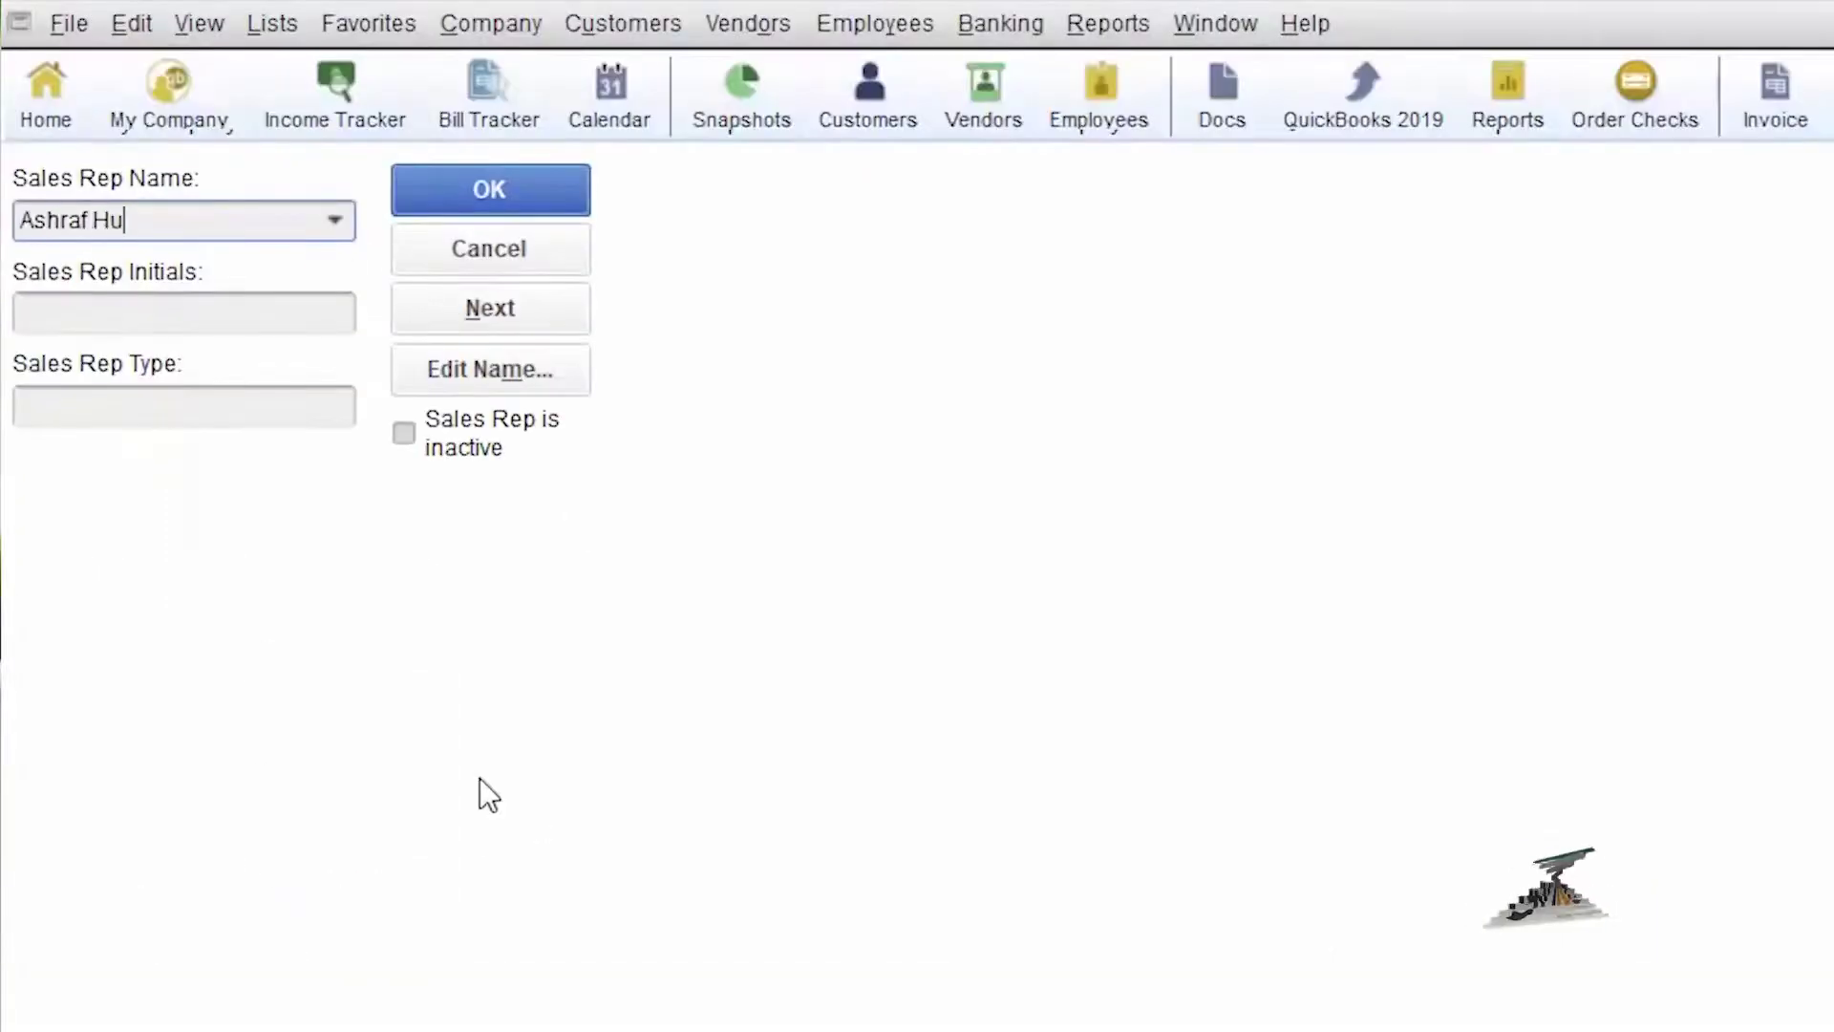
left_click(516, 188)
left_click(789, 731)
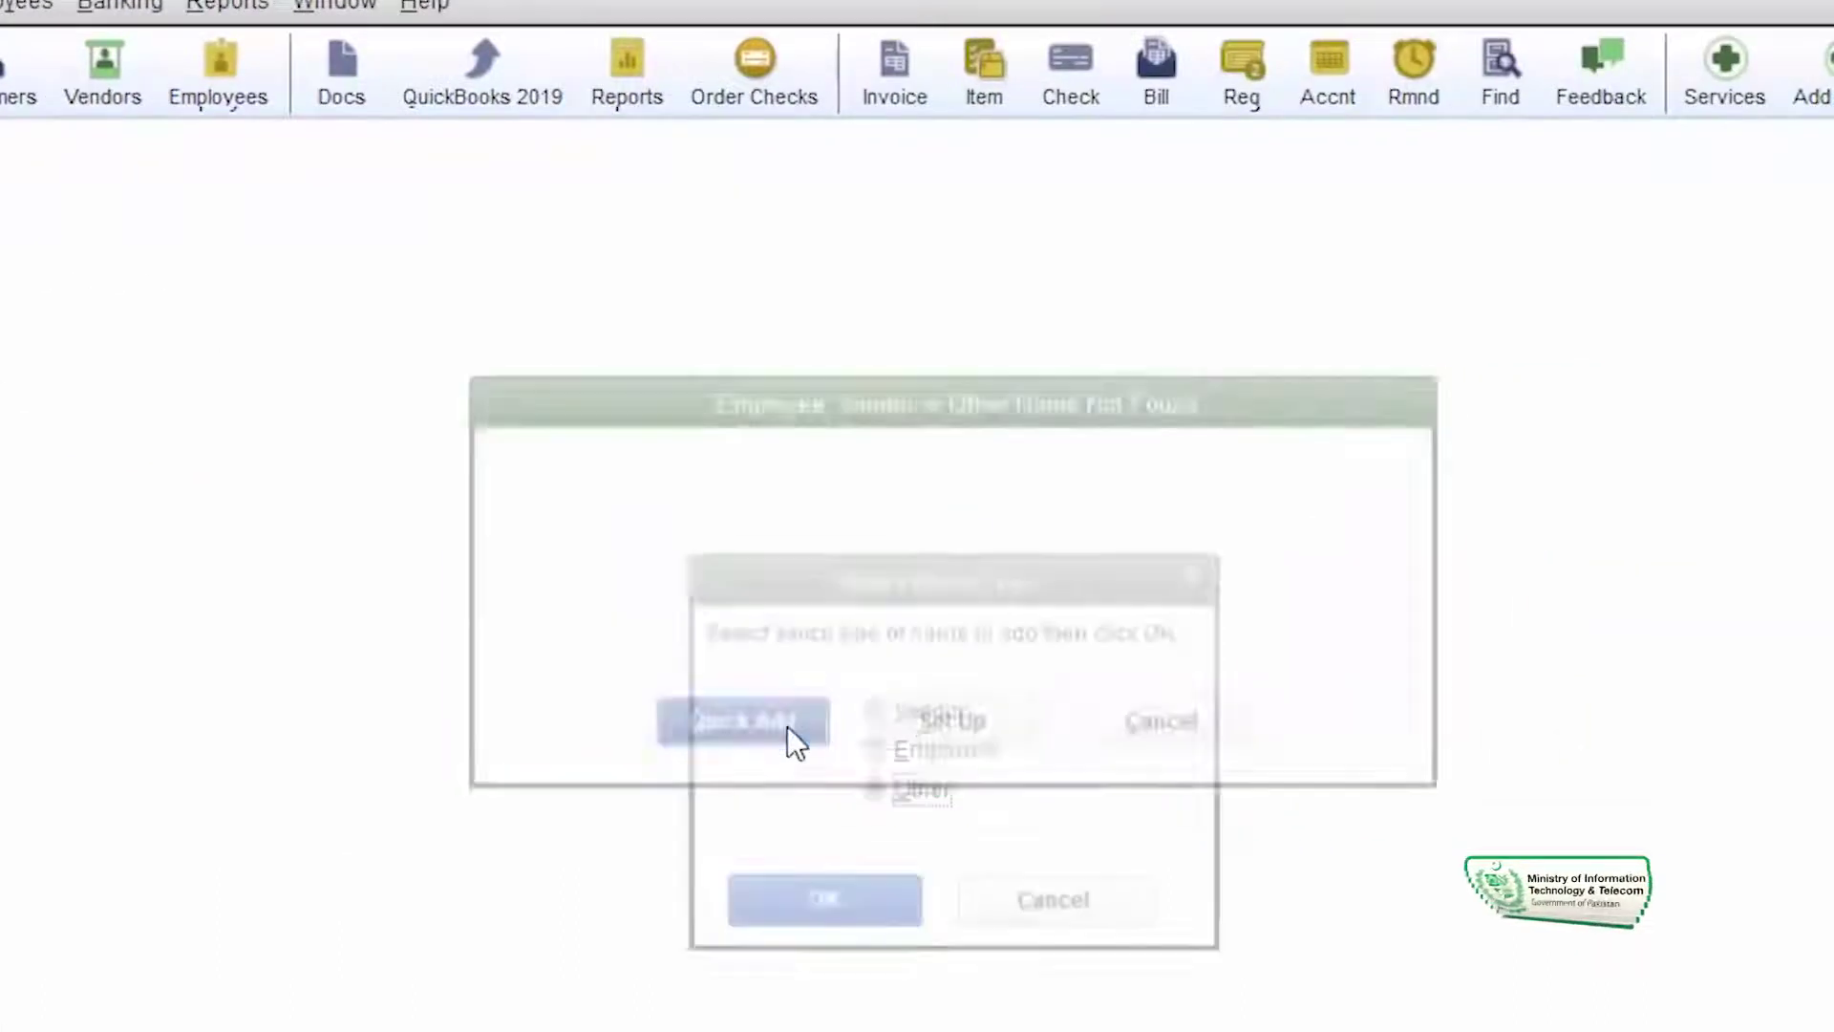
left_click(911, 753)
left_click(857, 894)
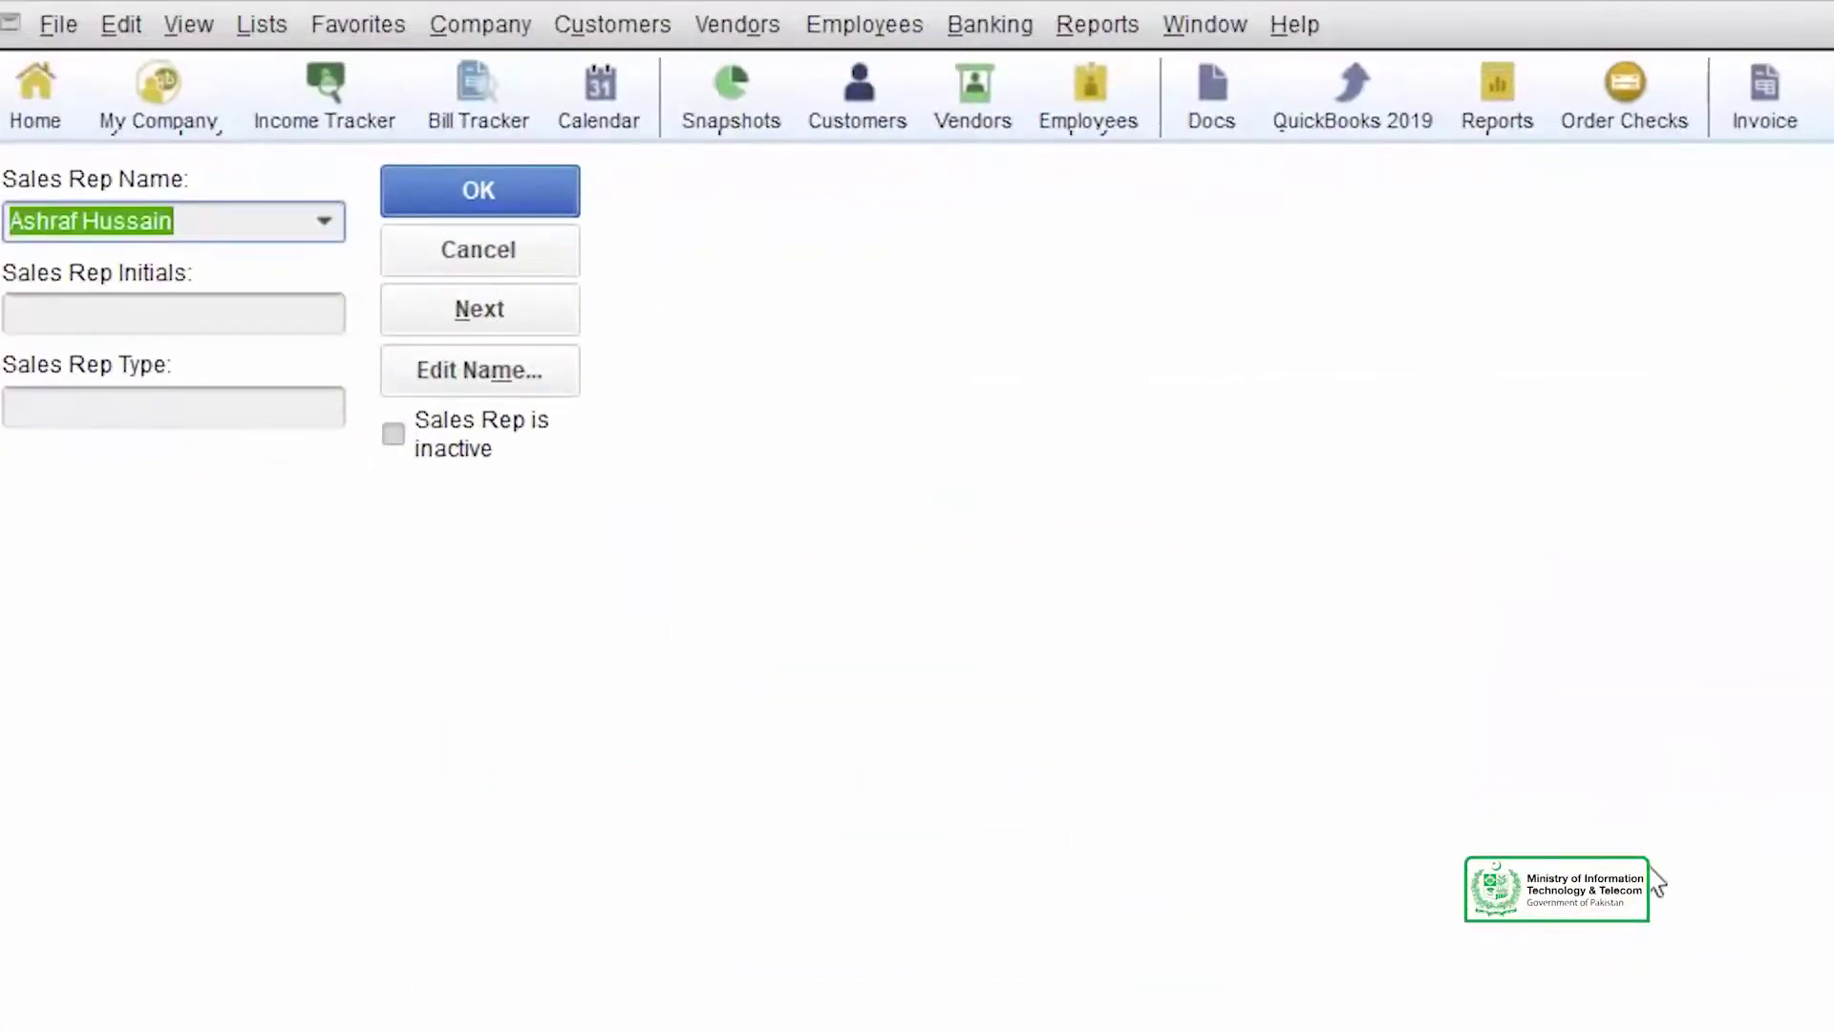
left_click(140, 298)
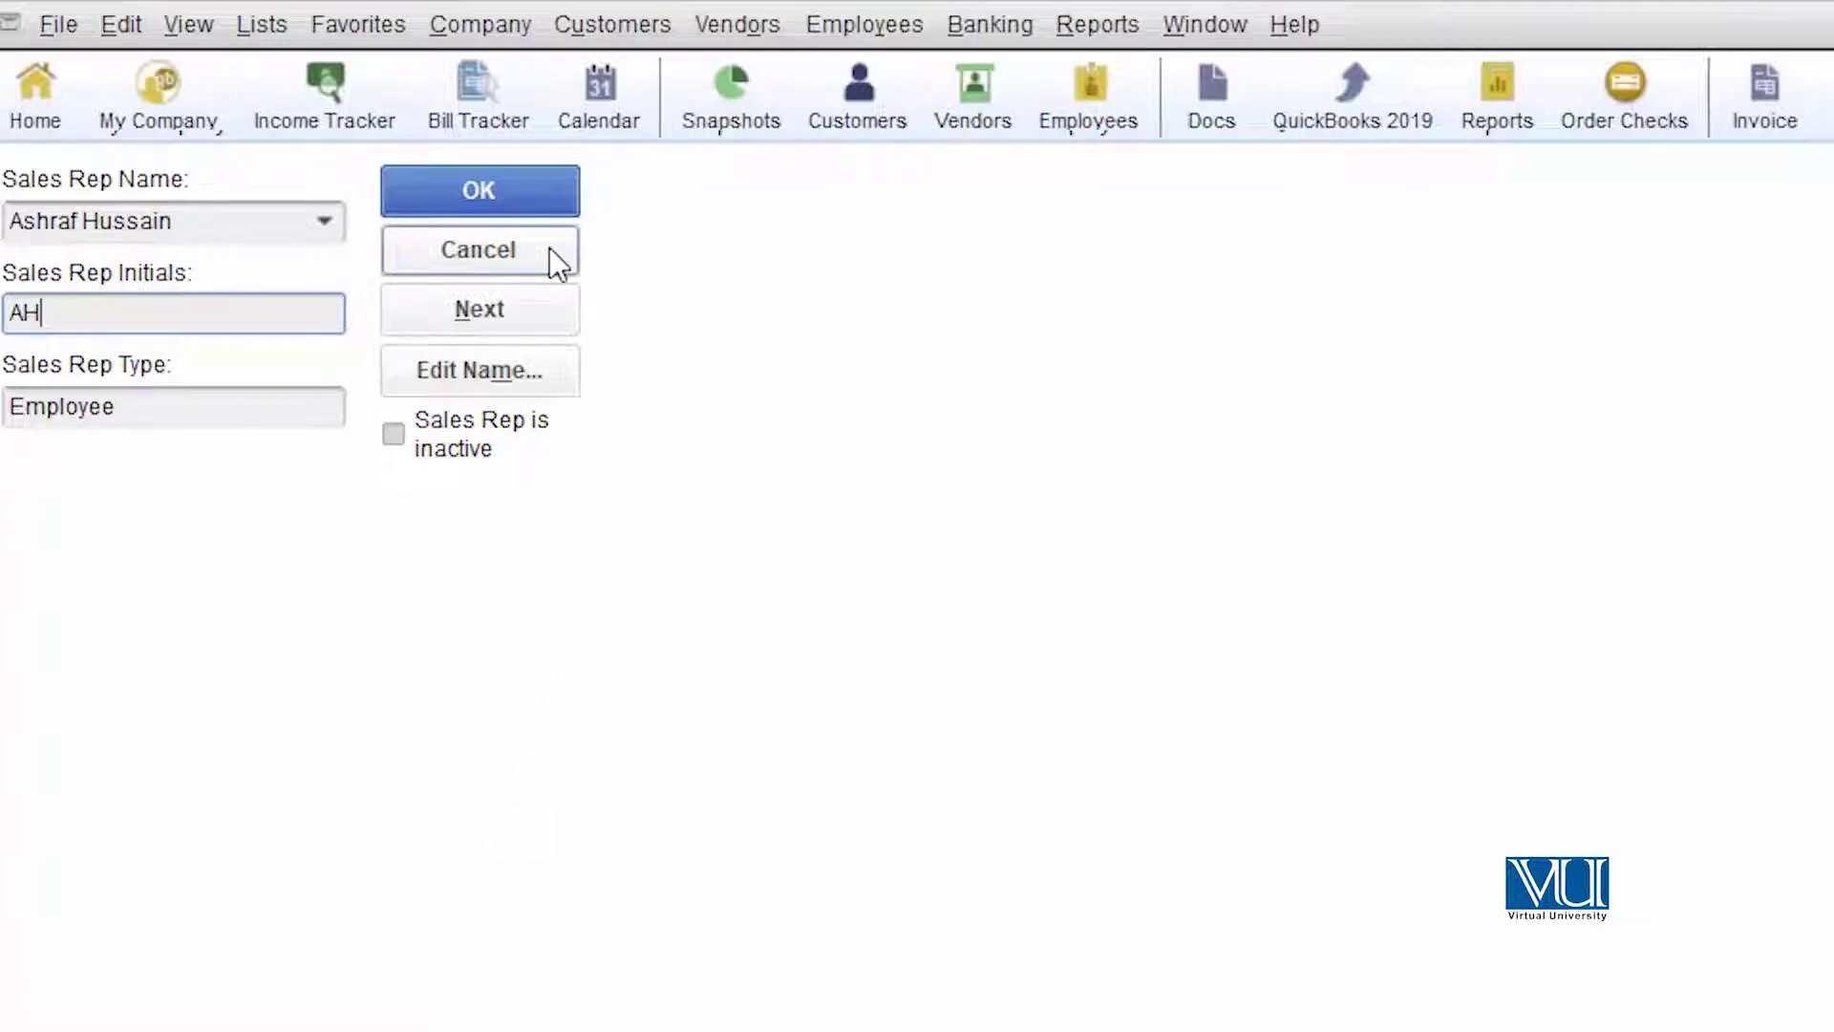
left_click(517, 192)
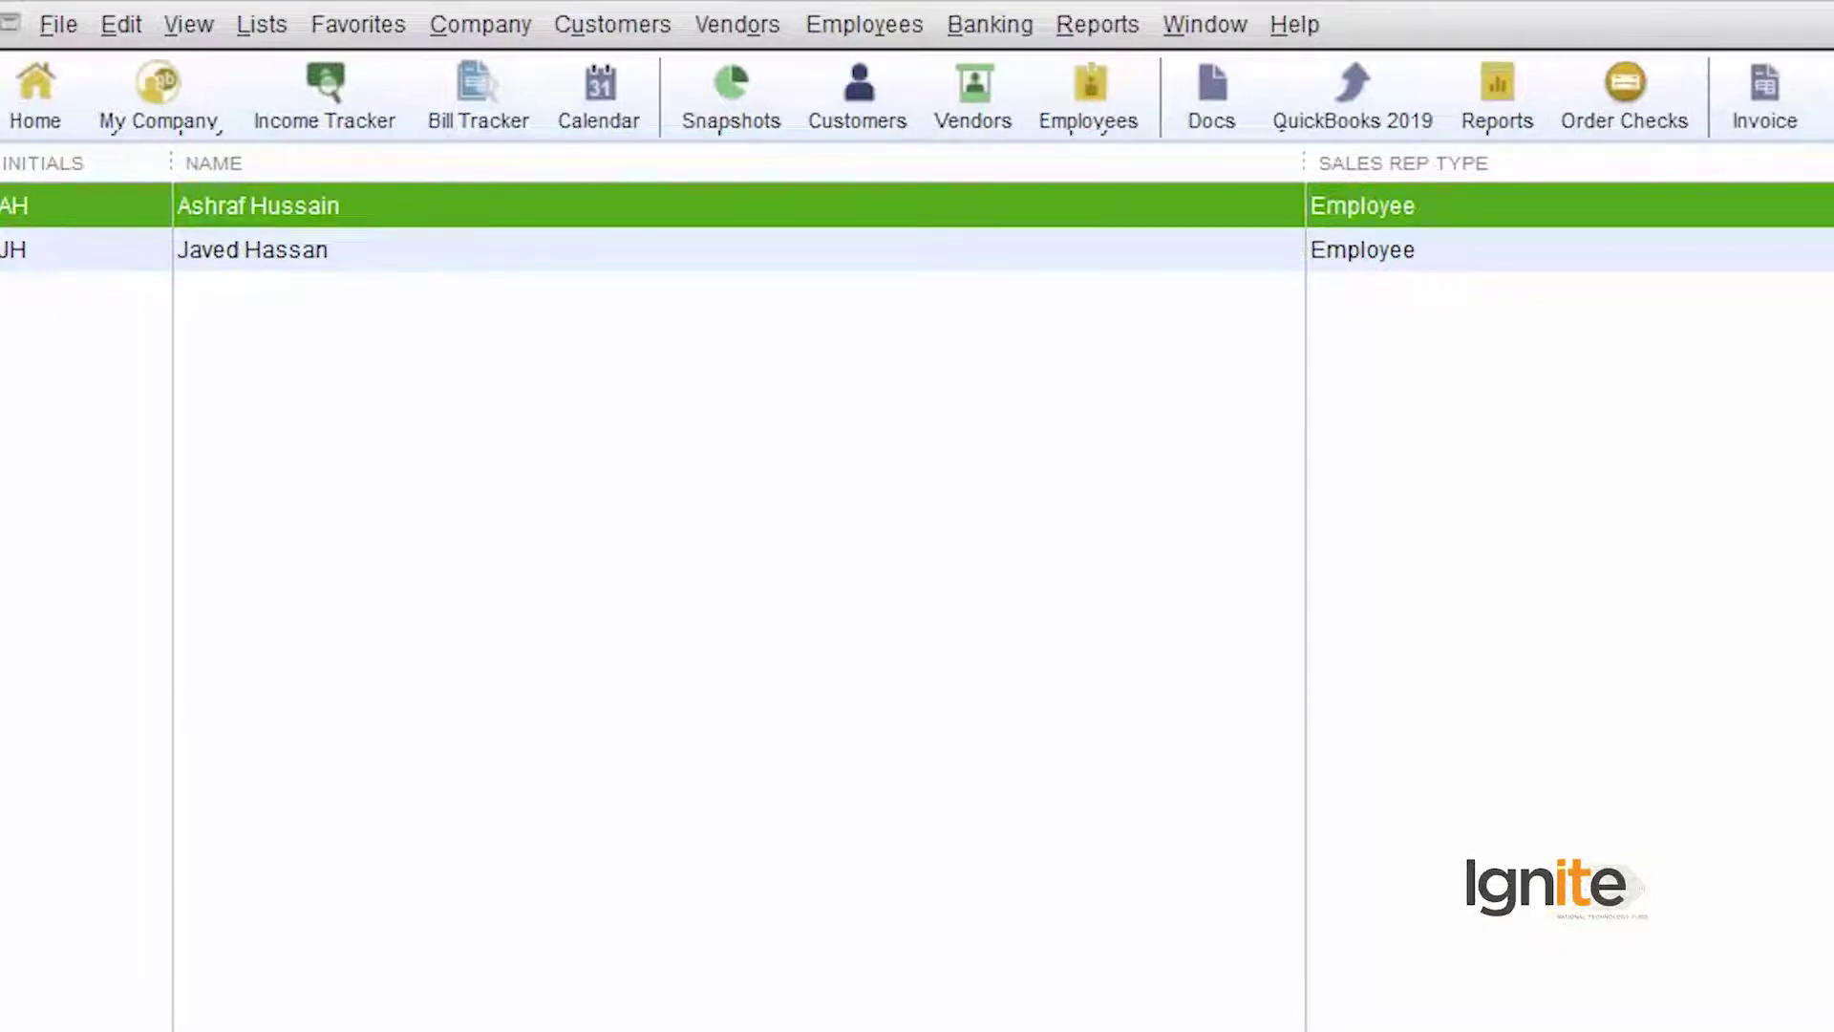
Return from the Sales Rep List to the customer's invoice and add the Bricks item to its first line.
left_click(1811, 31)
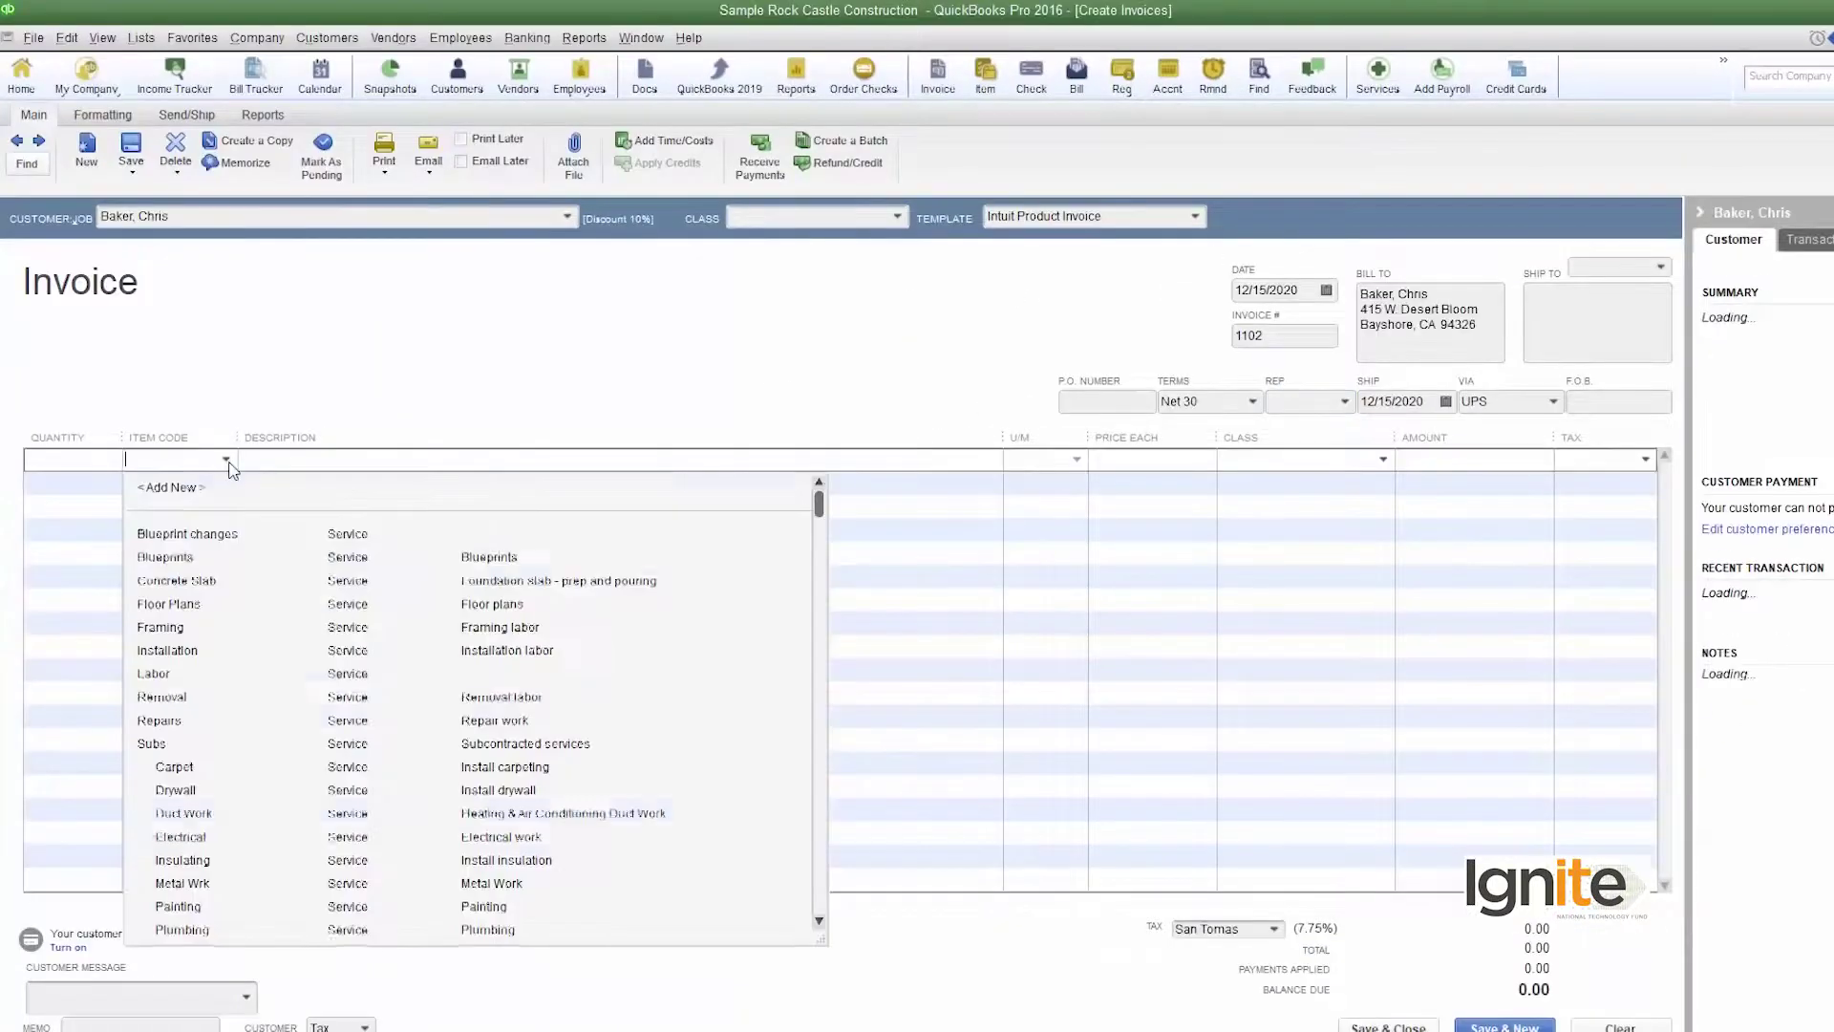
scroll(155, 586, "down", 5)
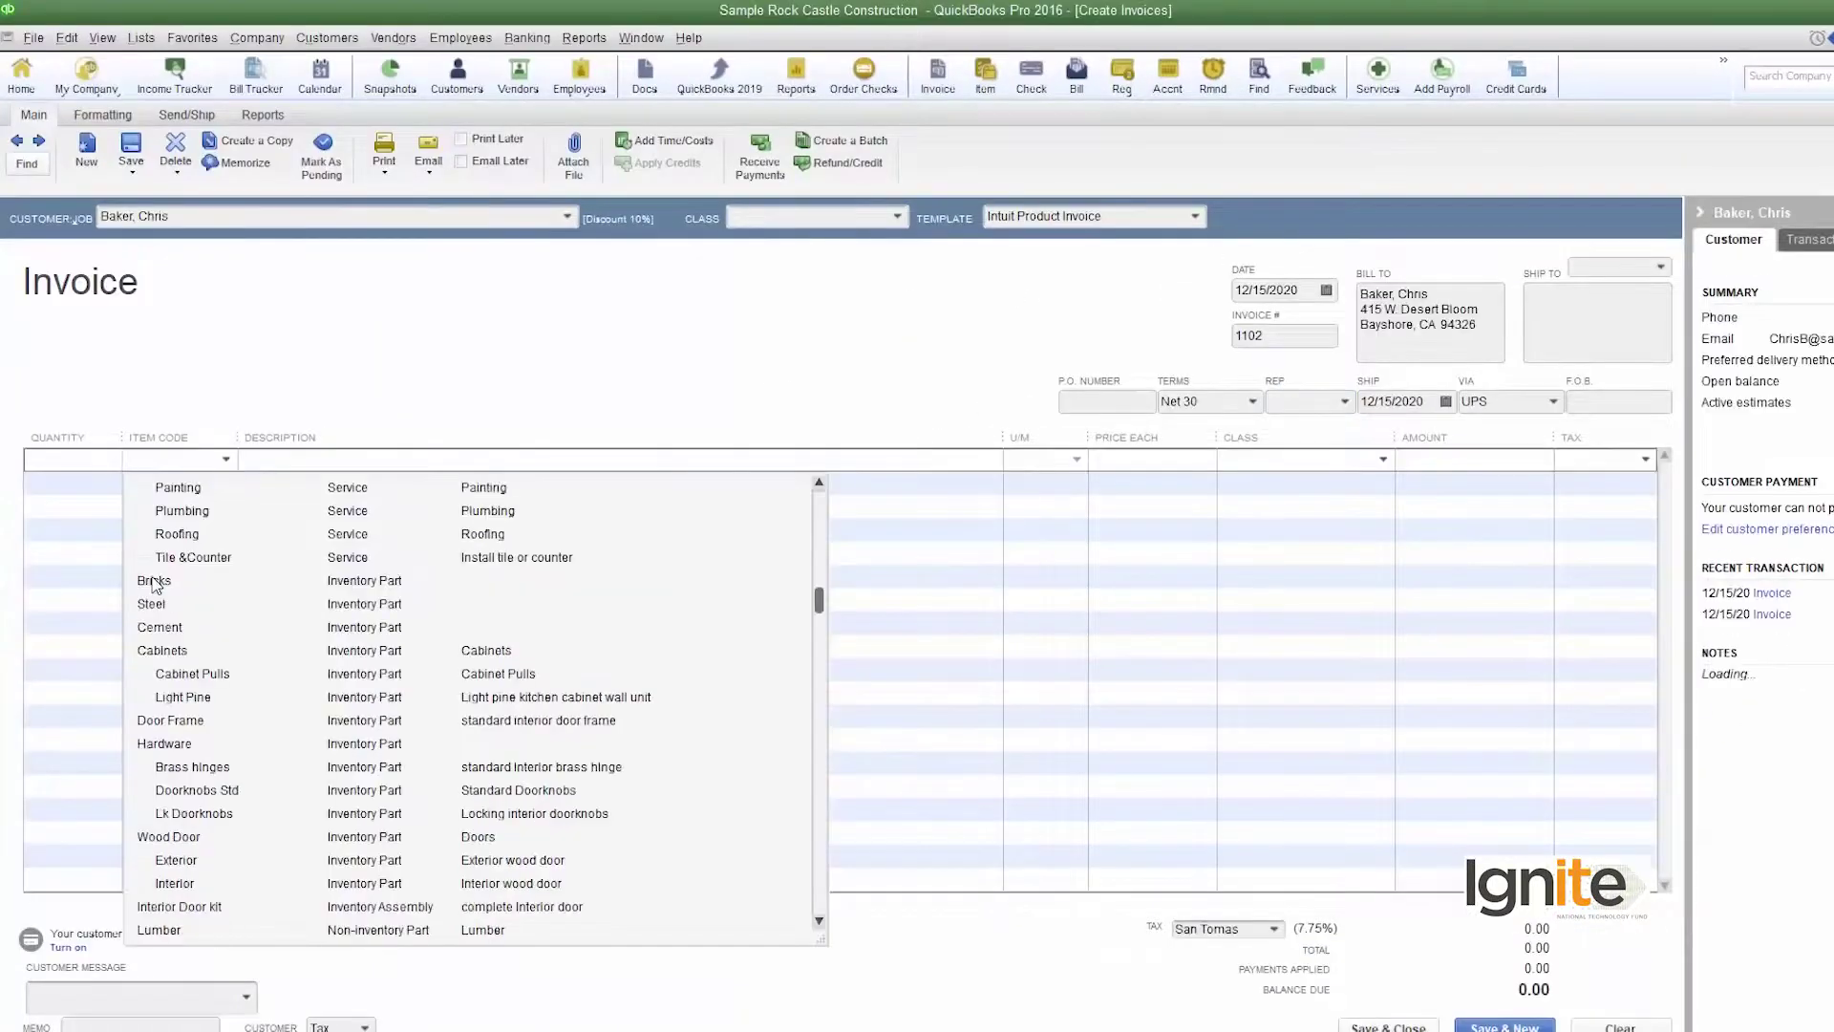
left_click(156, 579)
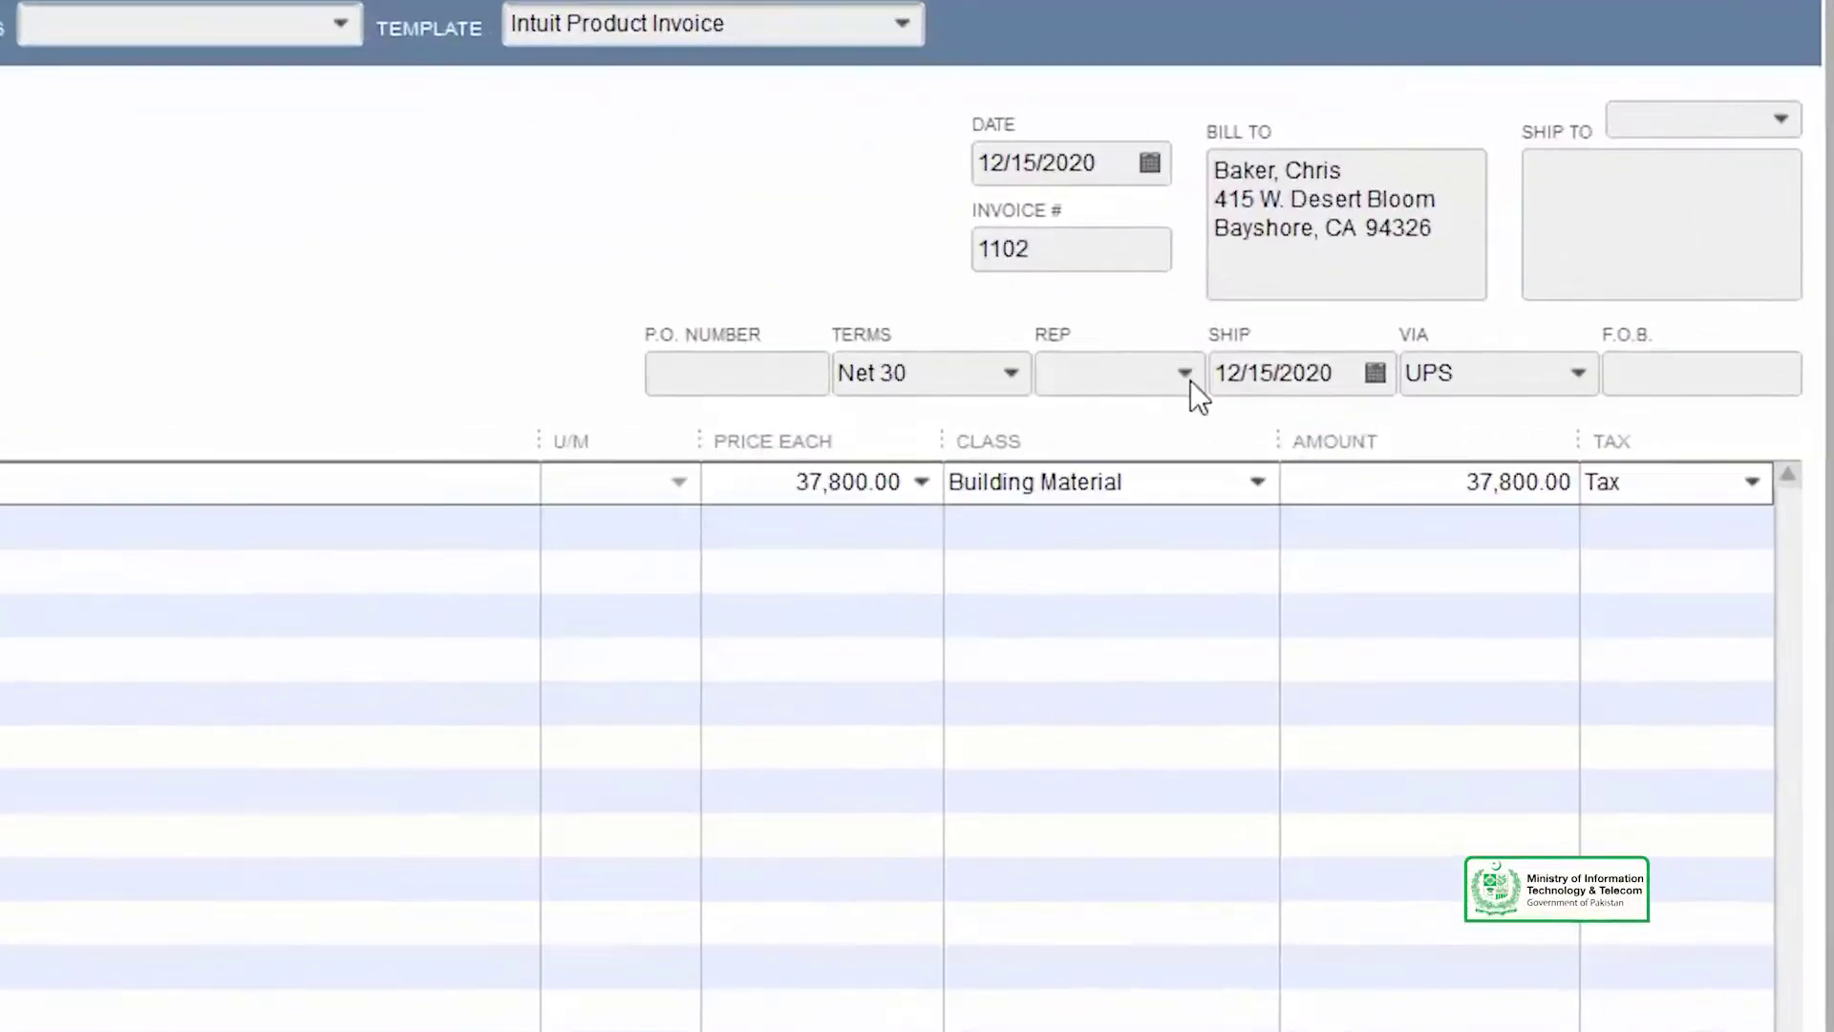
Assign sales rep AH to the invoice and save it, keeping the rep for the customer's future invoices and starting a new invoice.
left_click(1345, 402)
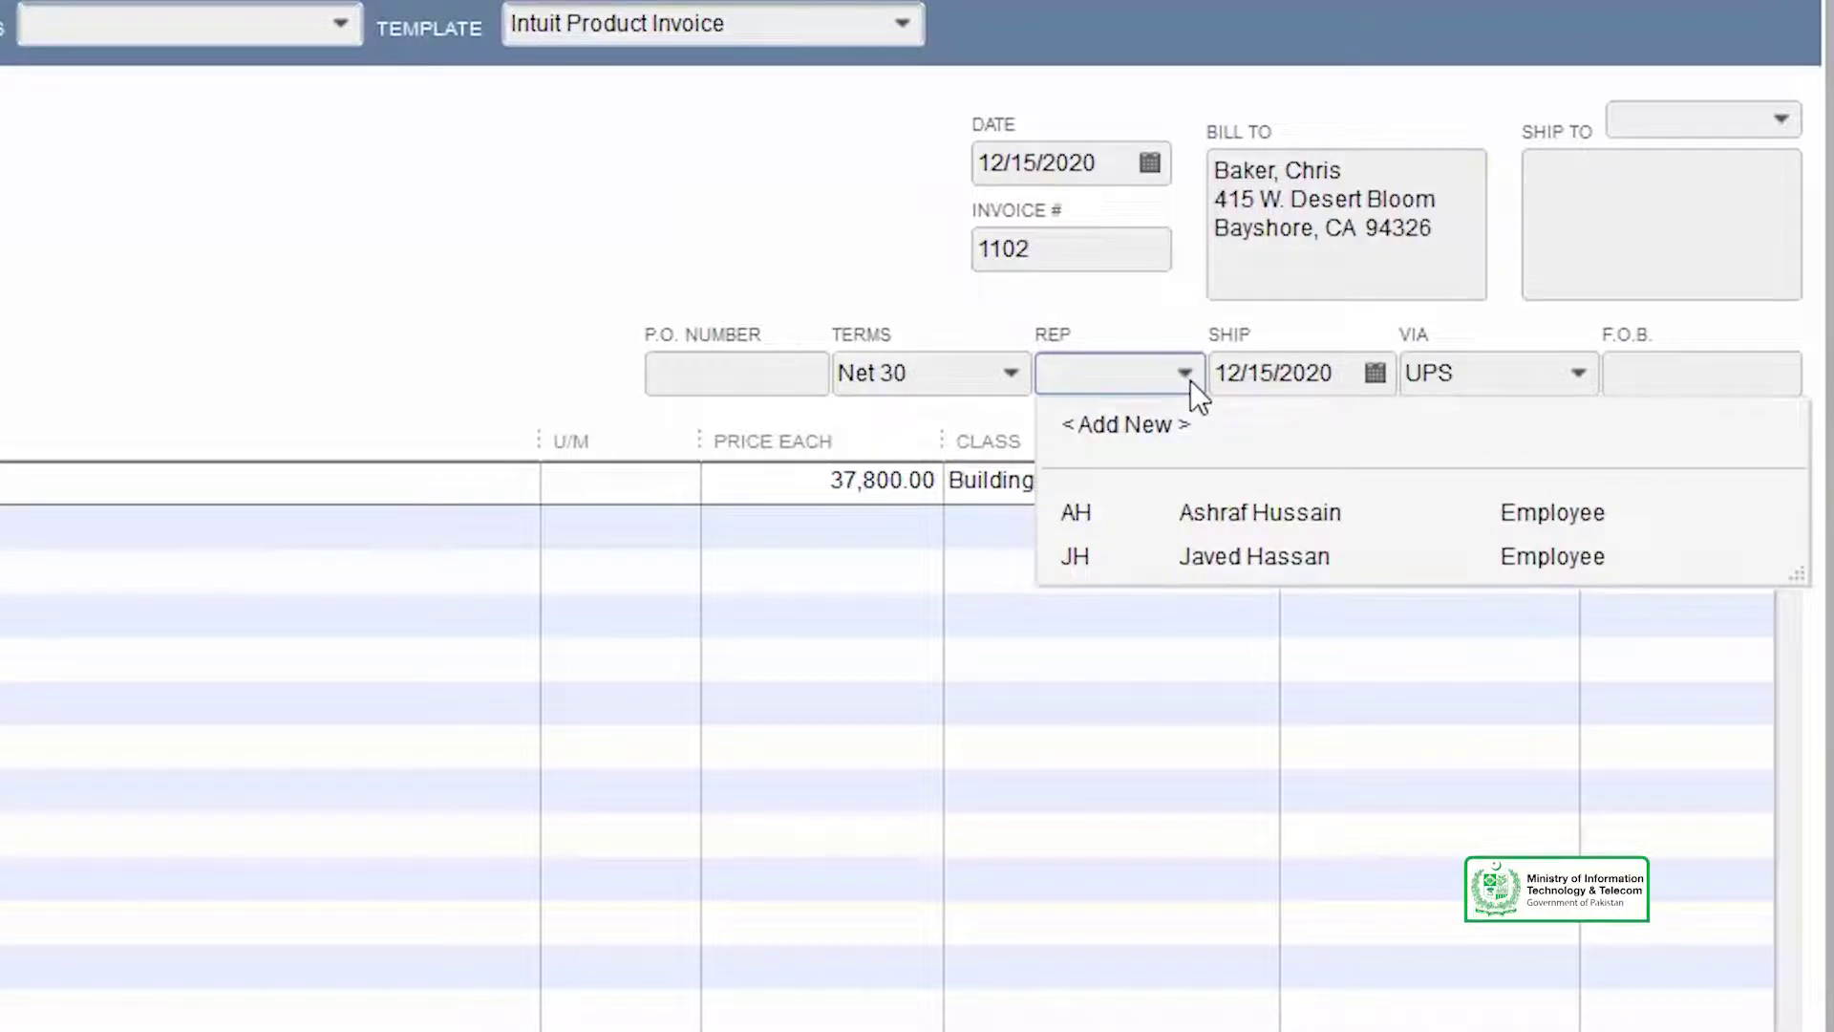
left_click(1289, 512)
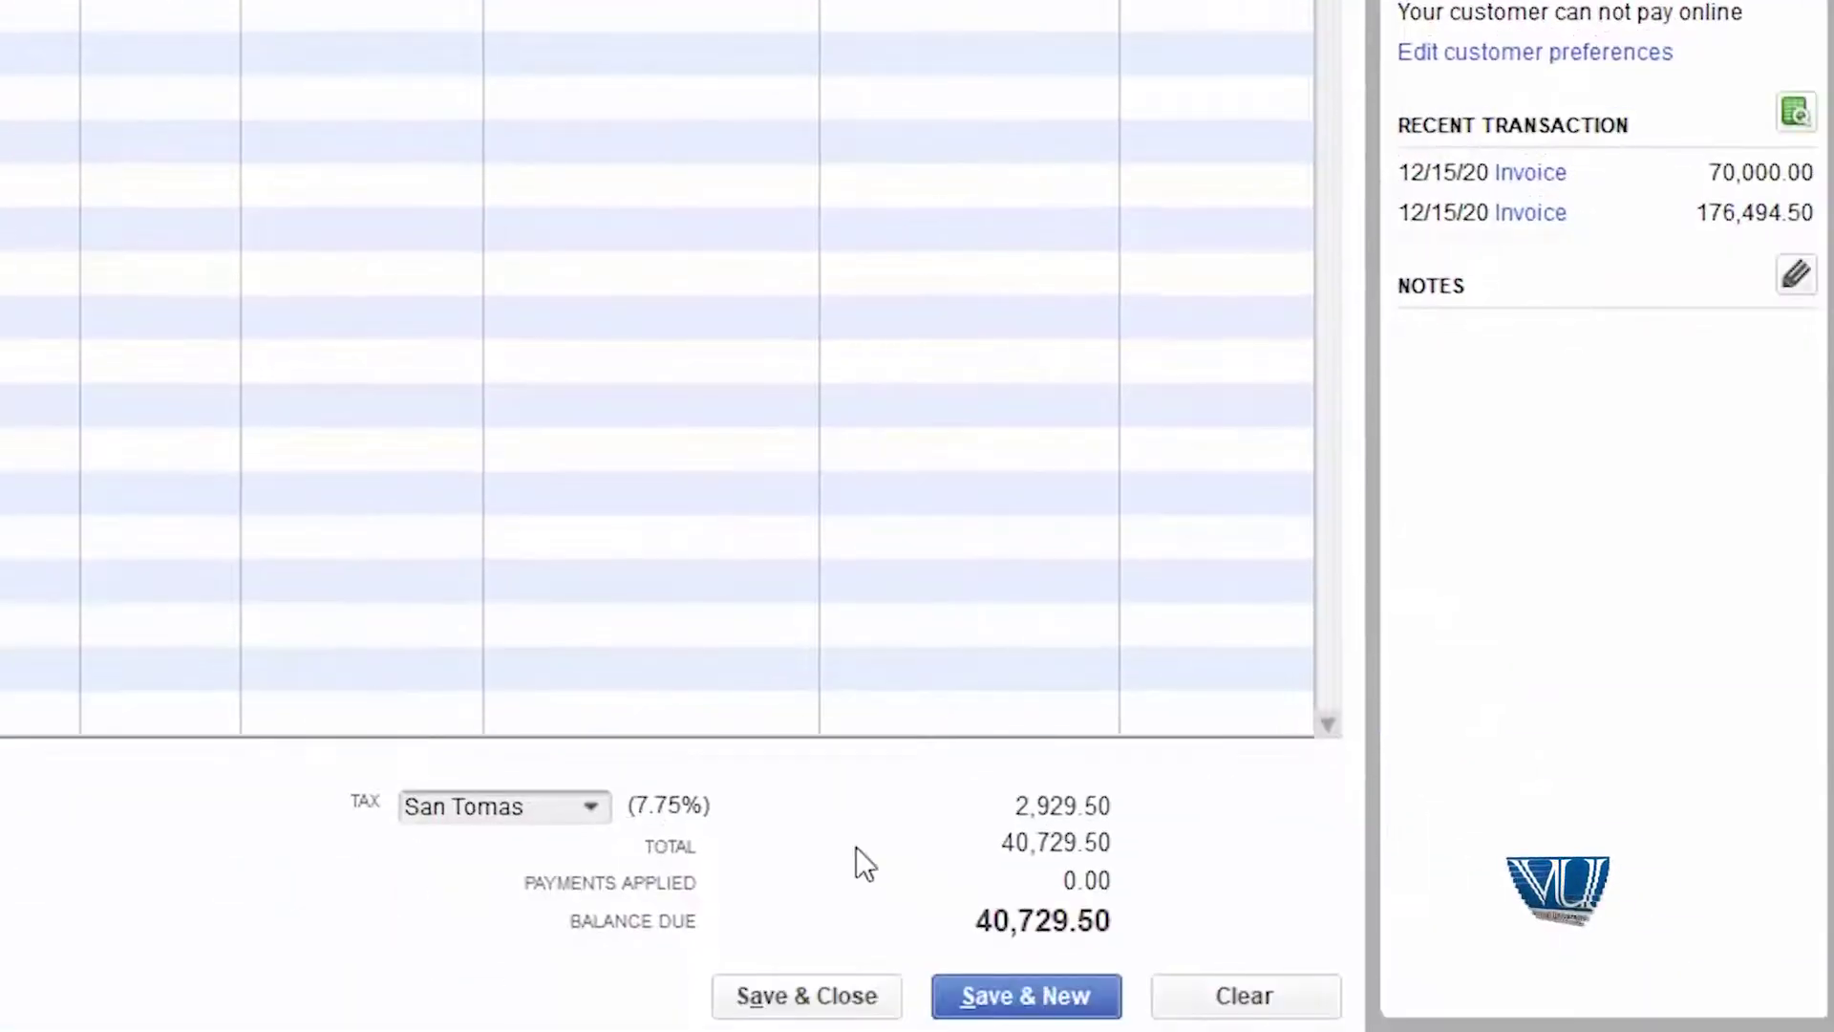
left_click(1013, 998)
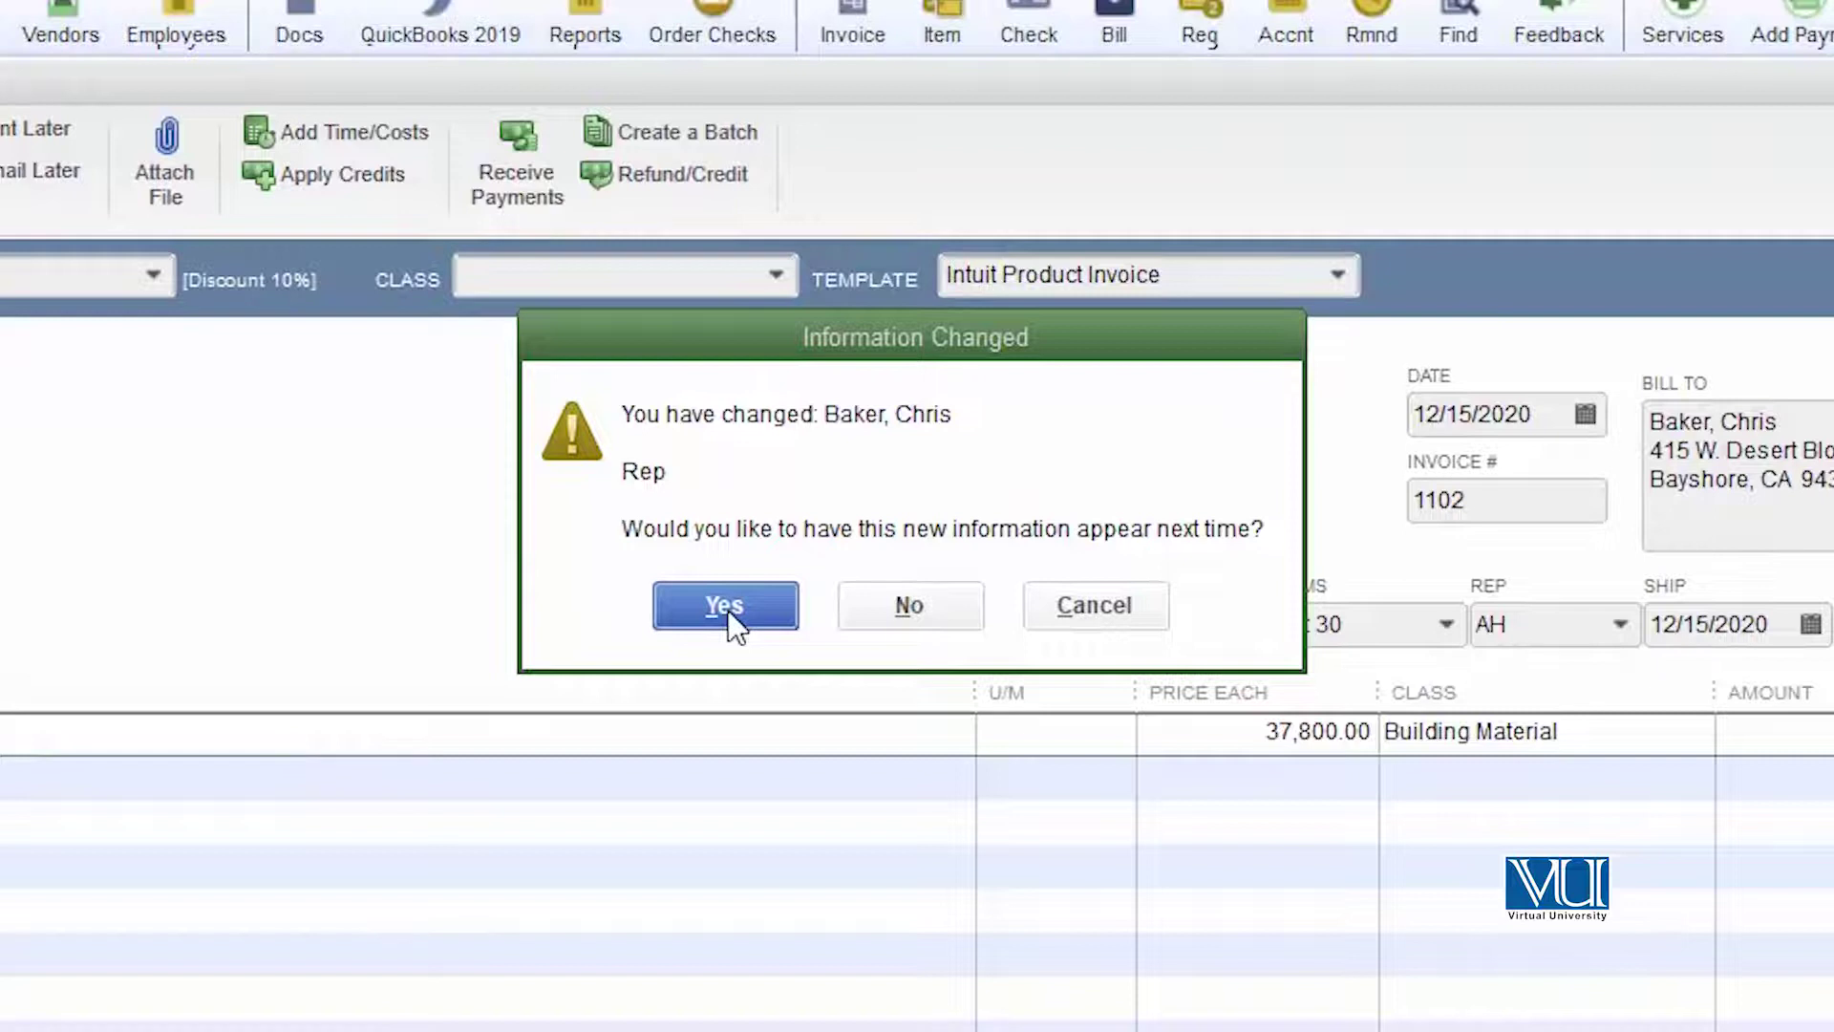
left_click(725, 606)
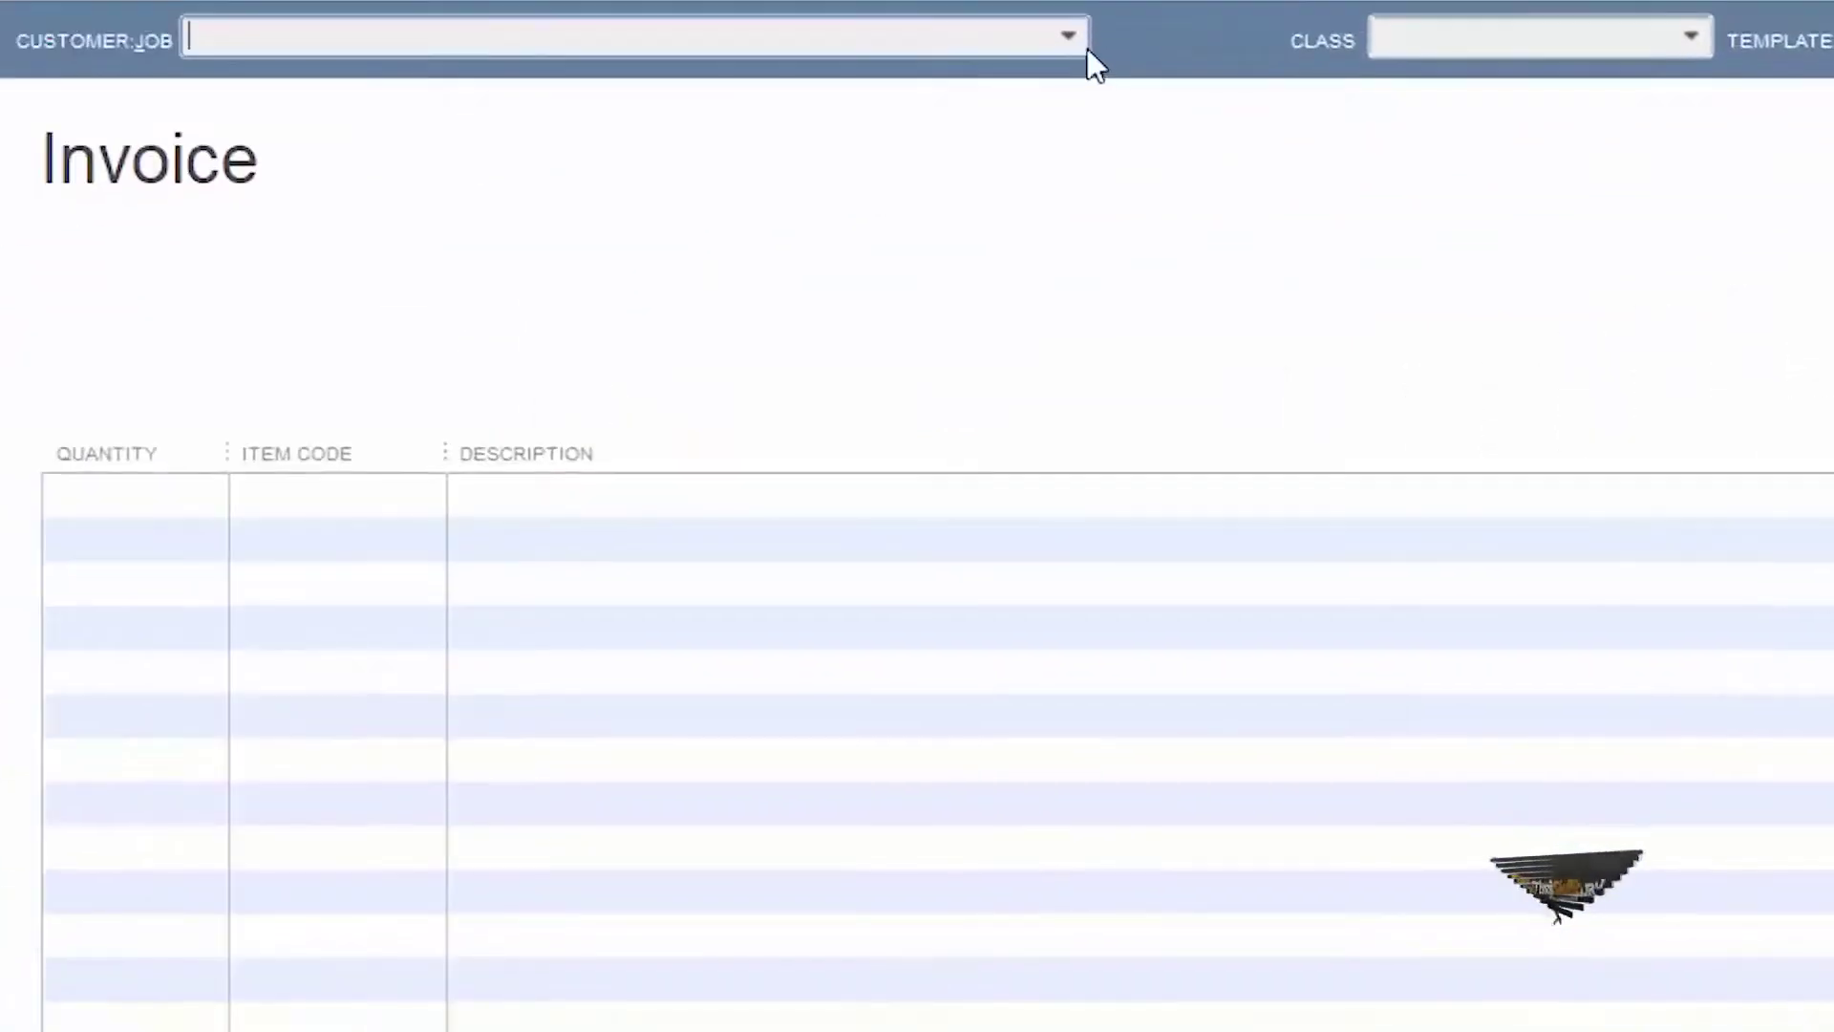
Fill in the new invoice for the same customer with 20,000 of the Installation item, using the Construction Services class.
left_click(1076, 35)
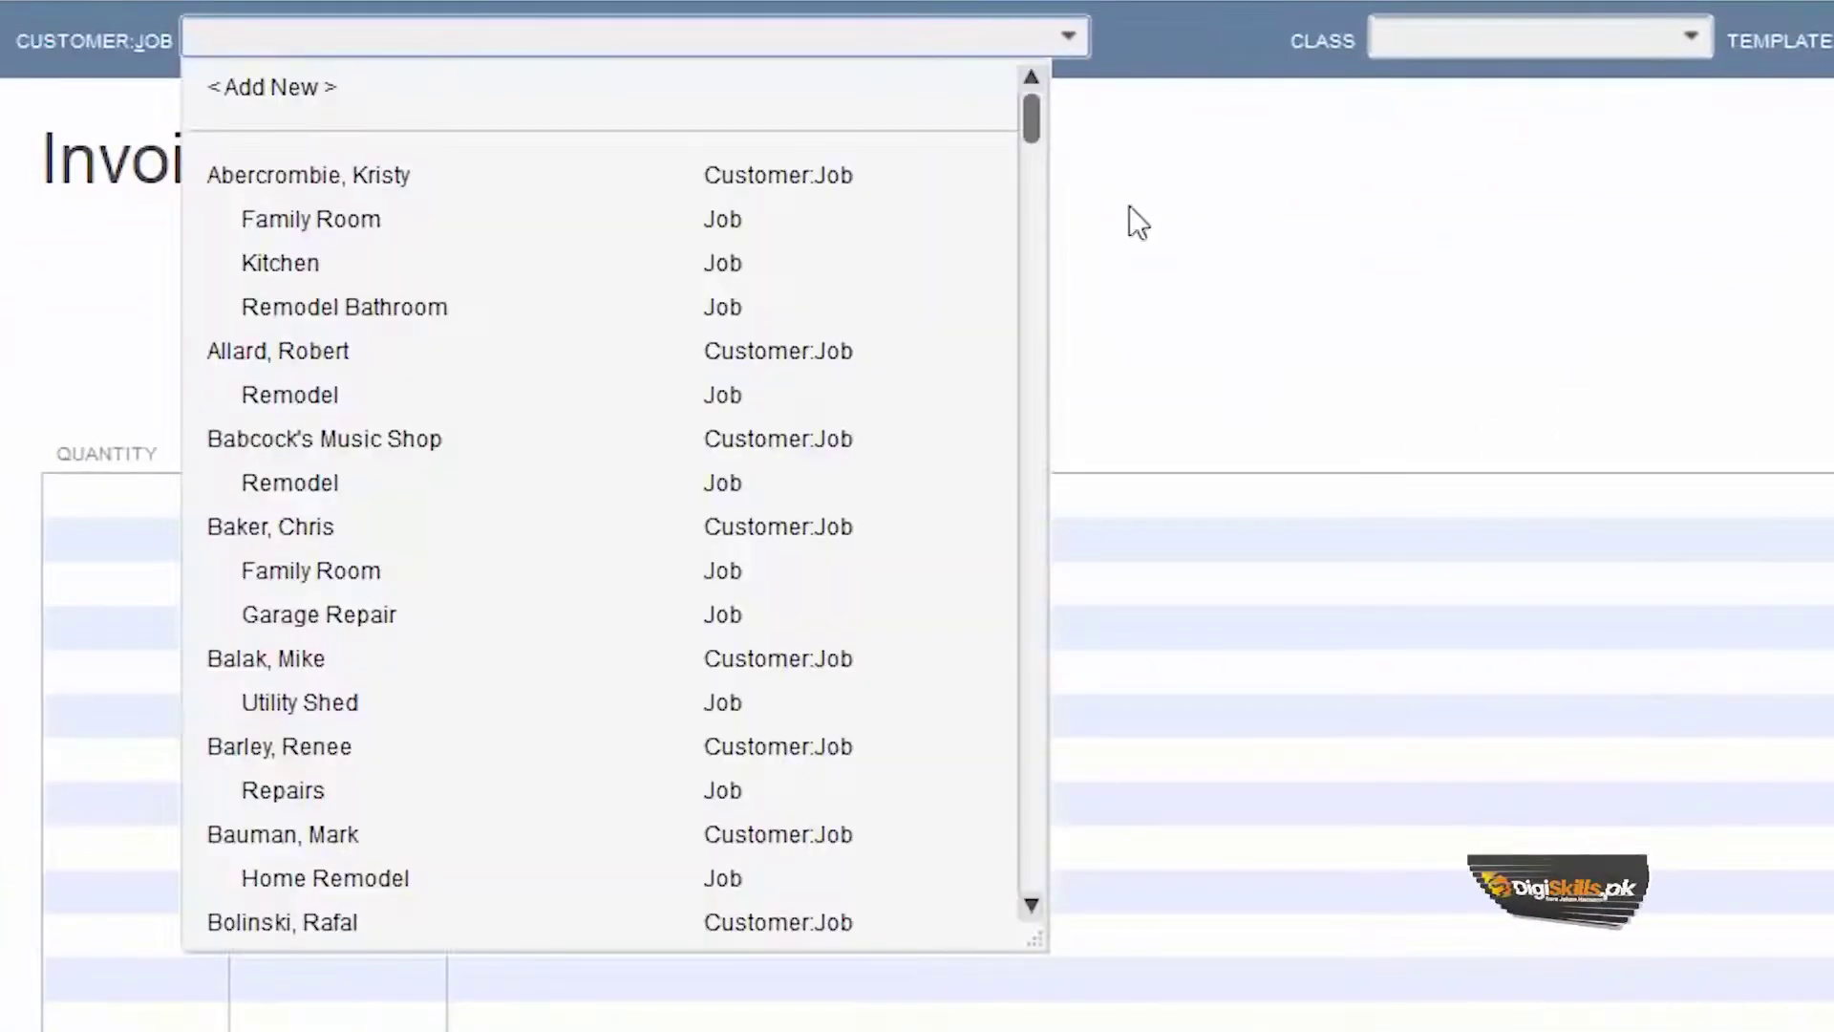
left_click(529, 528)
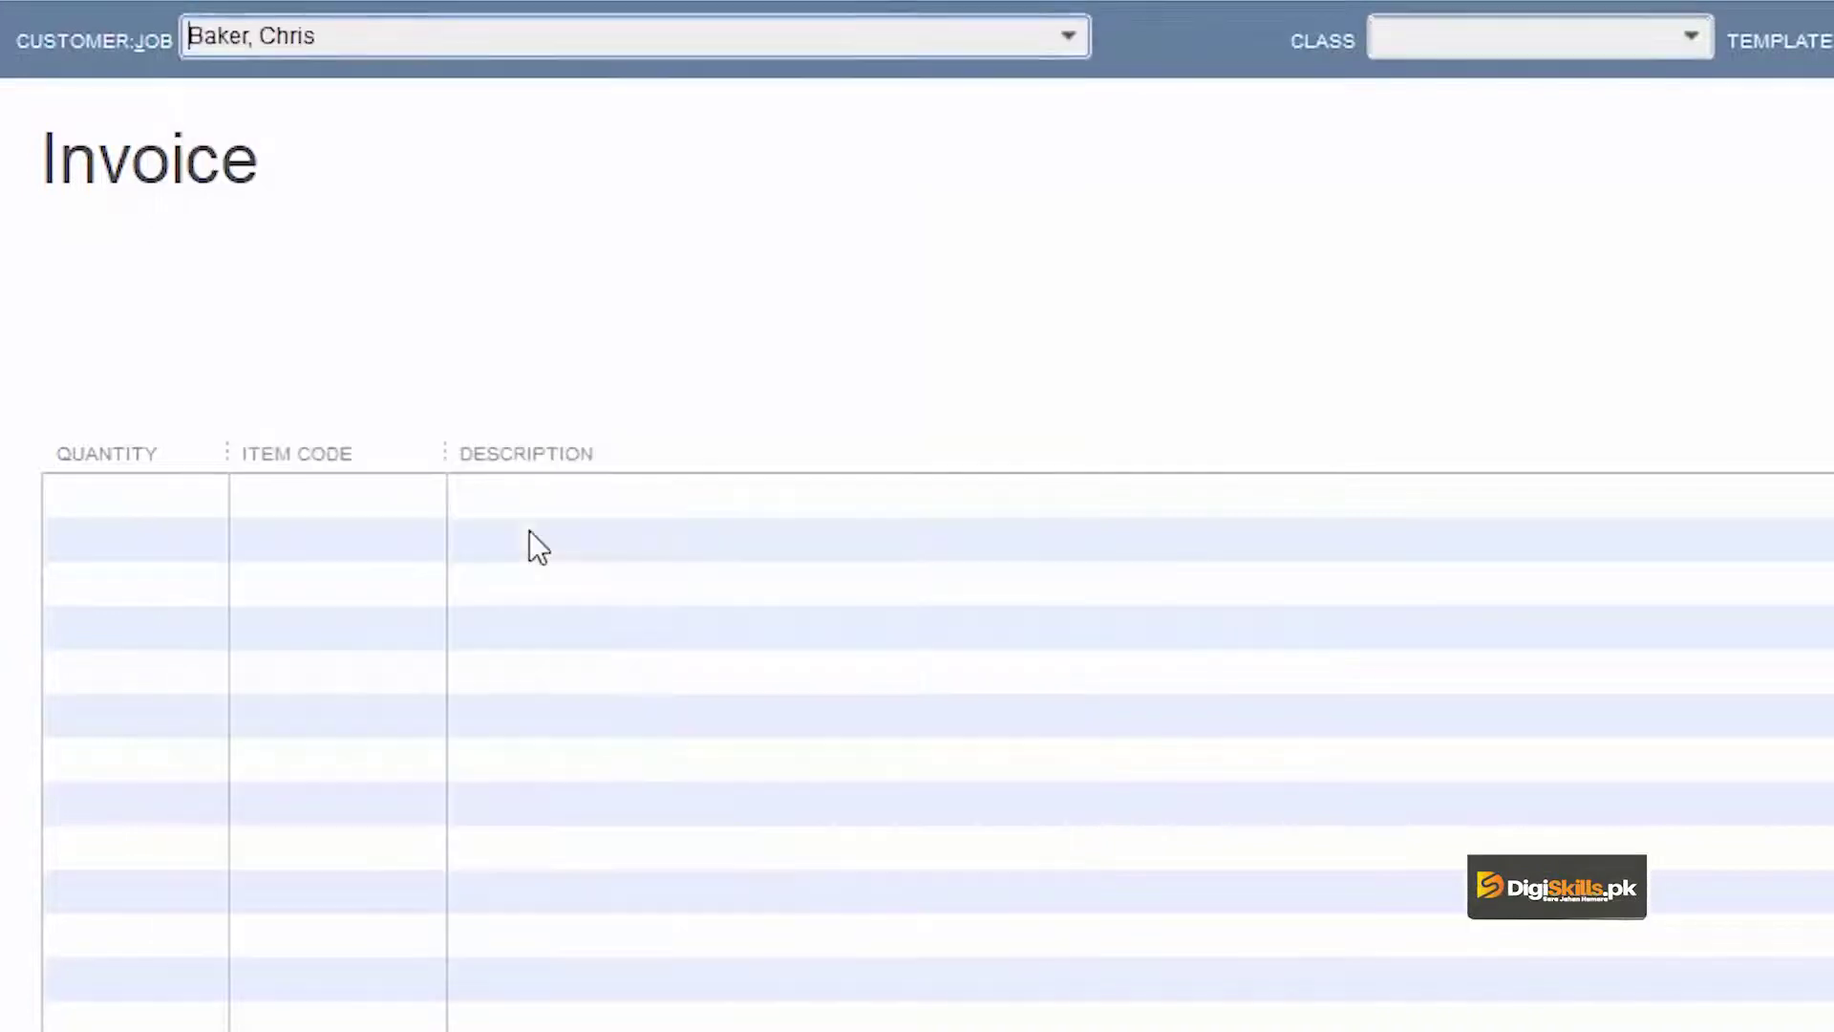
left_click(192, 493)
key("Tab")
left_click(355, 856)
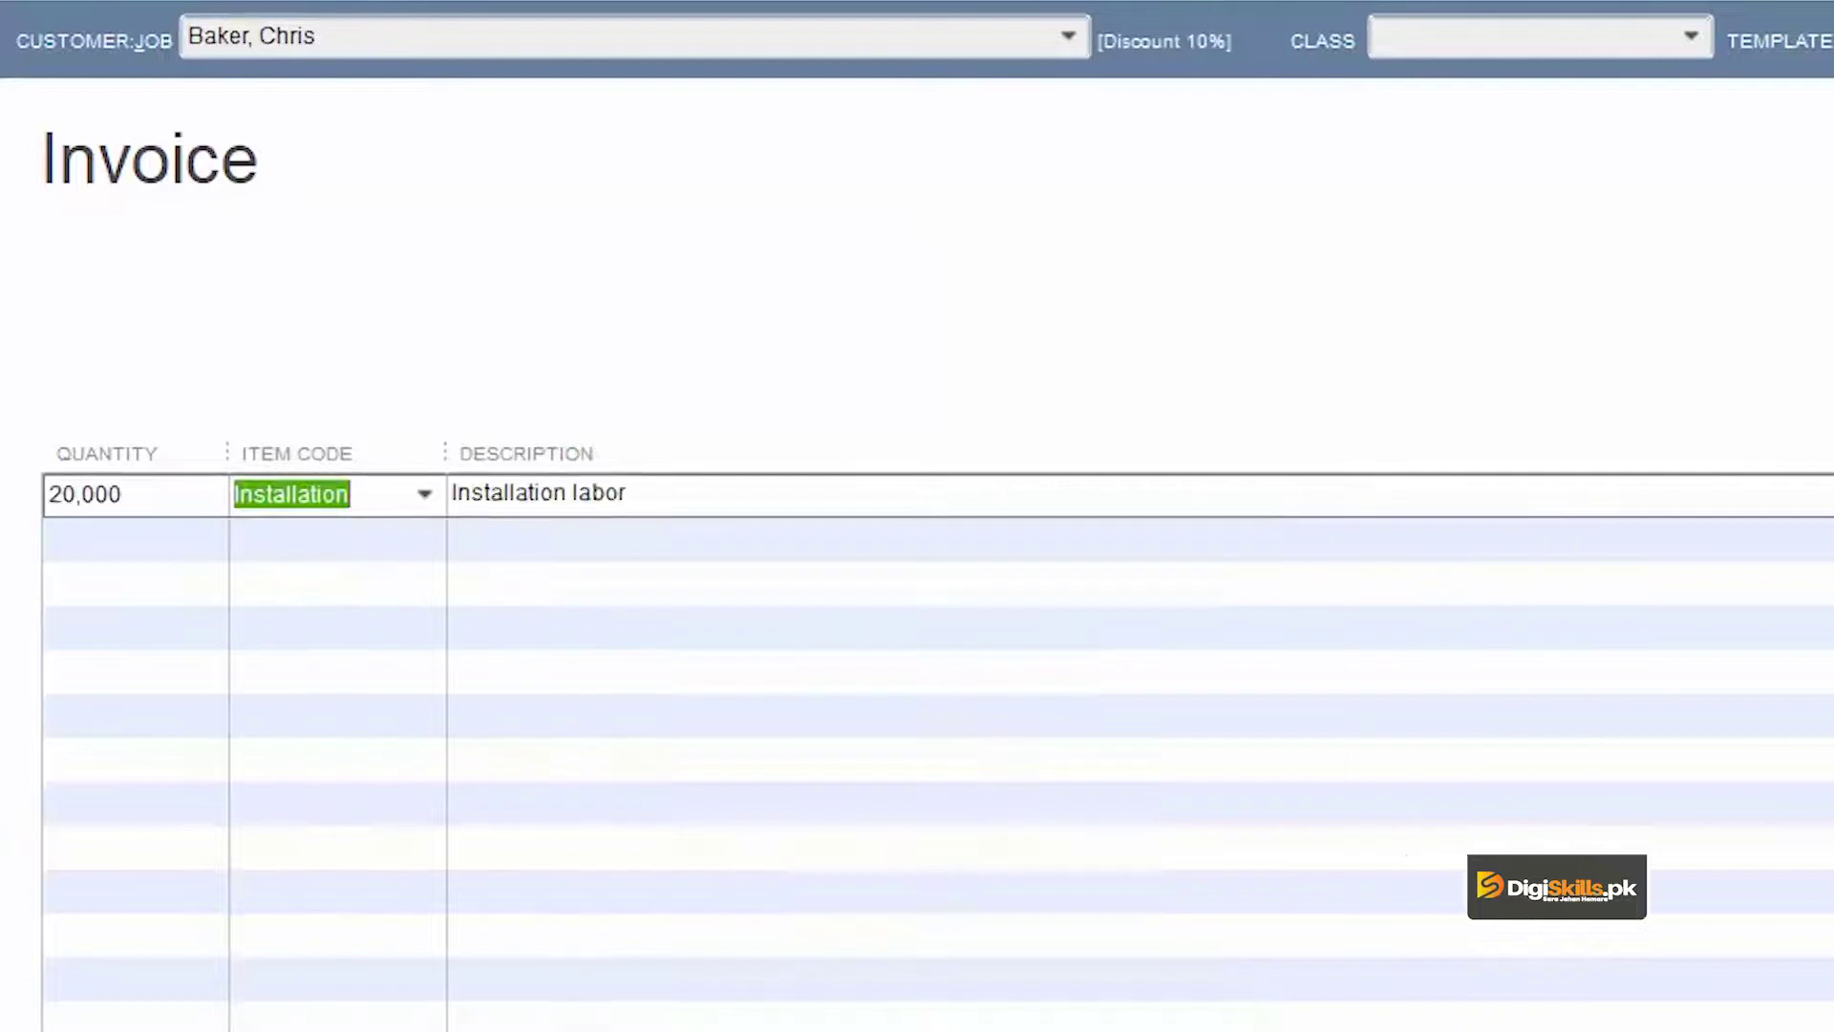
left_click(1265, 494)
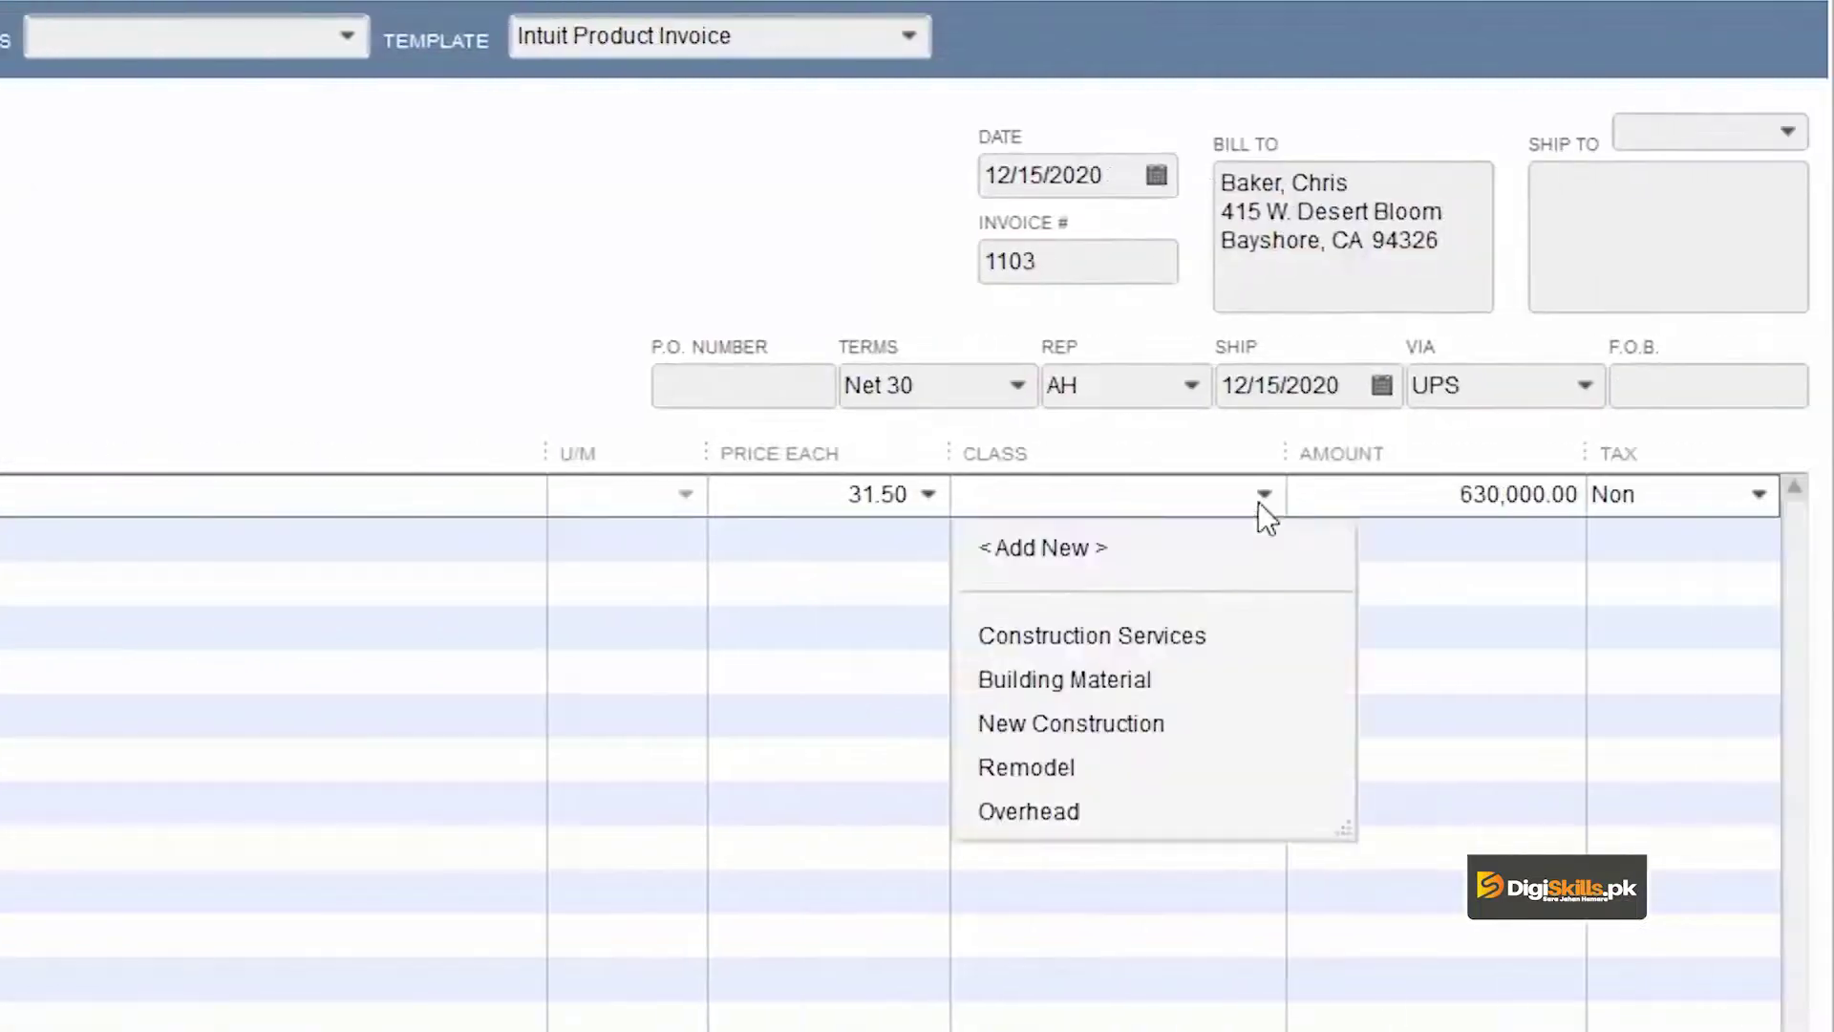
left_click(1092, 636)
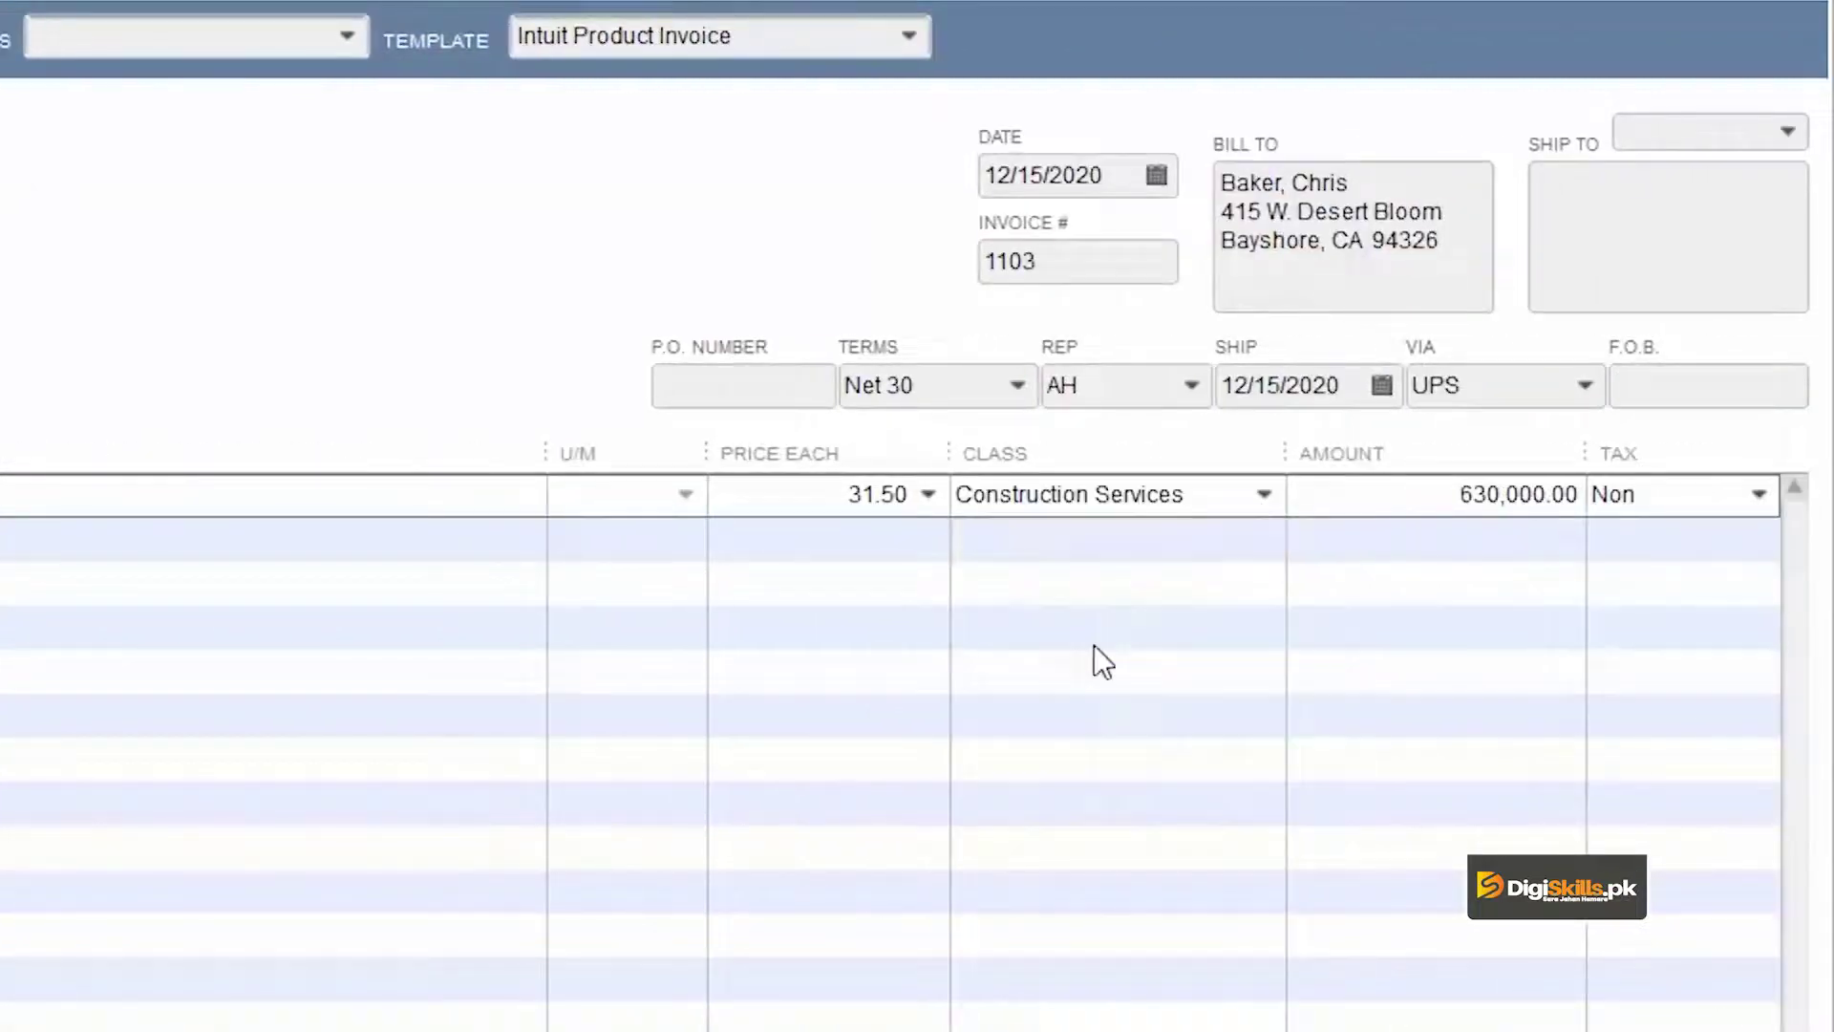
Change the invoice's sales rep to JH, then save and close it, keeping the new rep for the customer's future invoices.
left_click(1189, 388)
left_click(1166, 584)
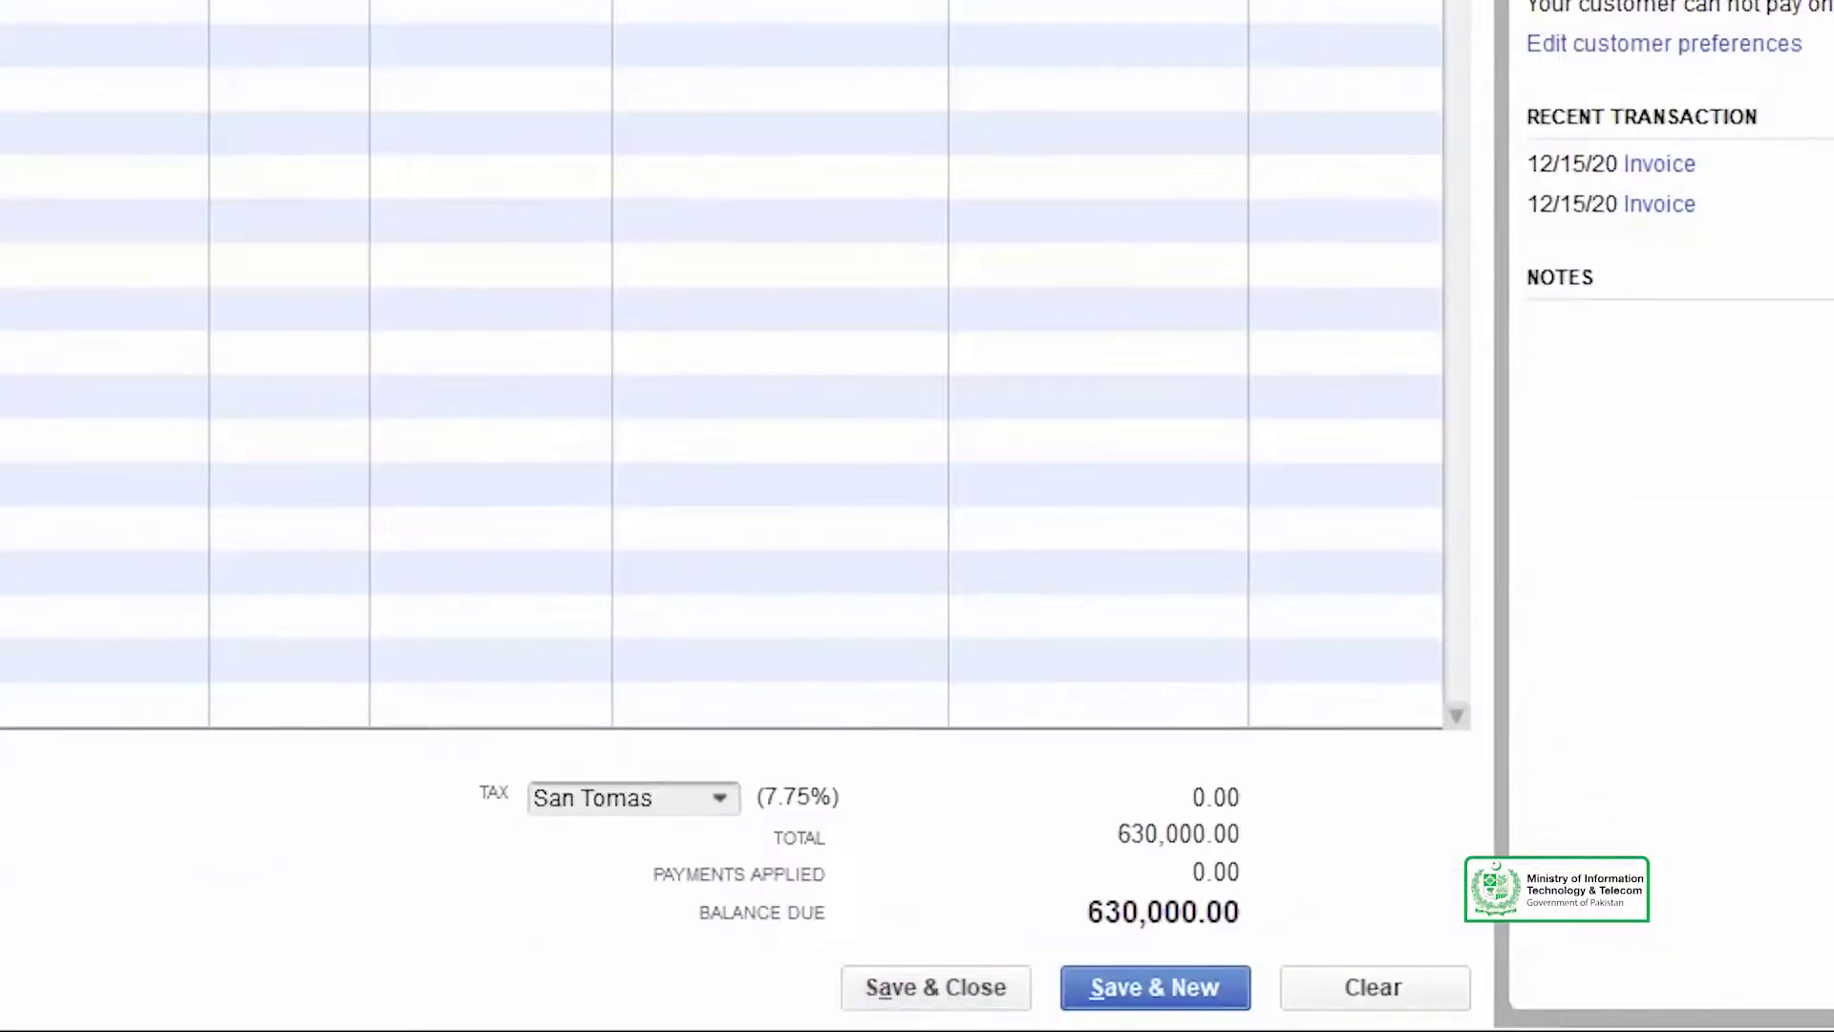
left_click(935, 986)
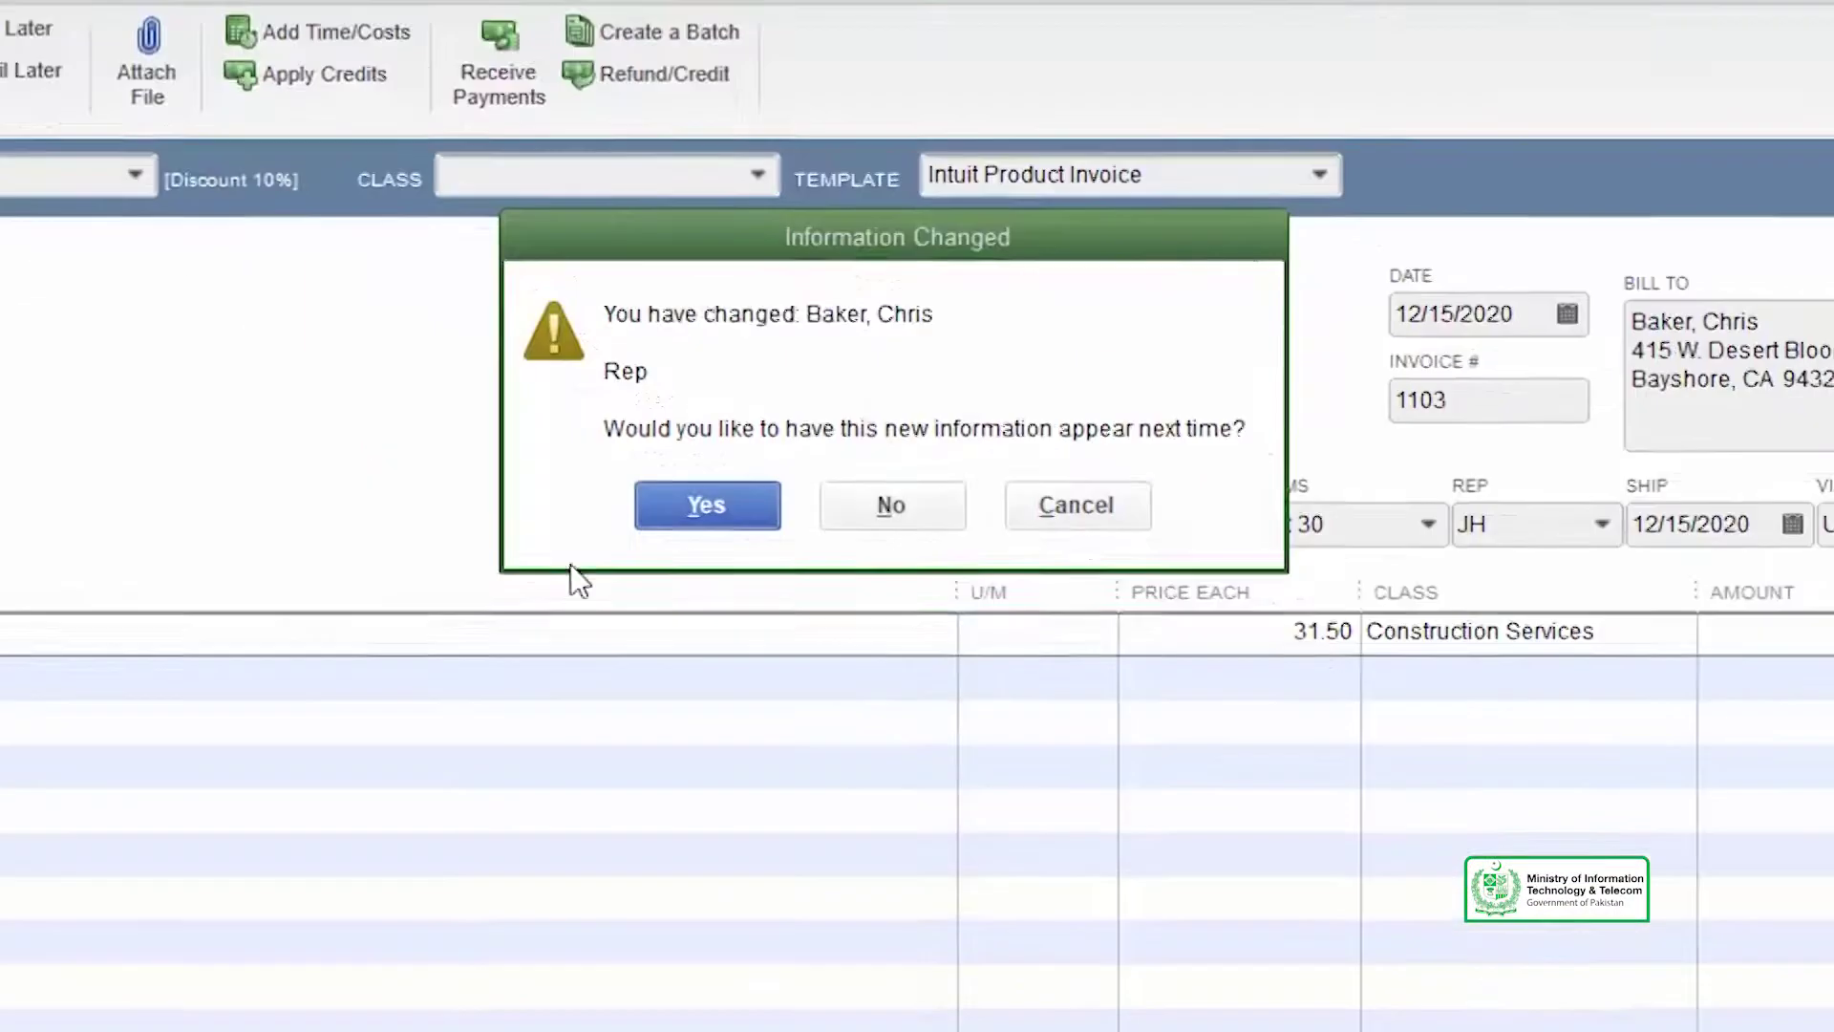
left_click(705, 505)
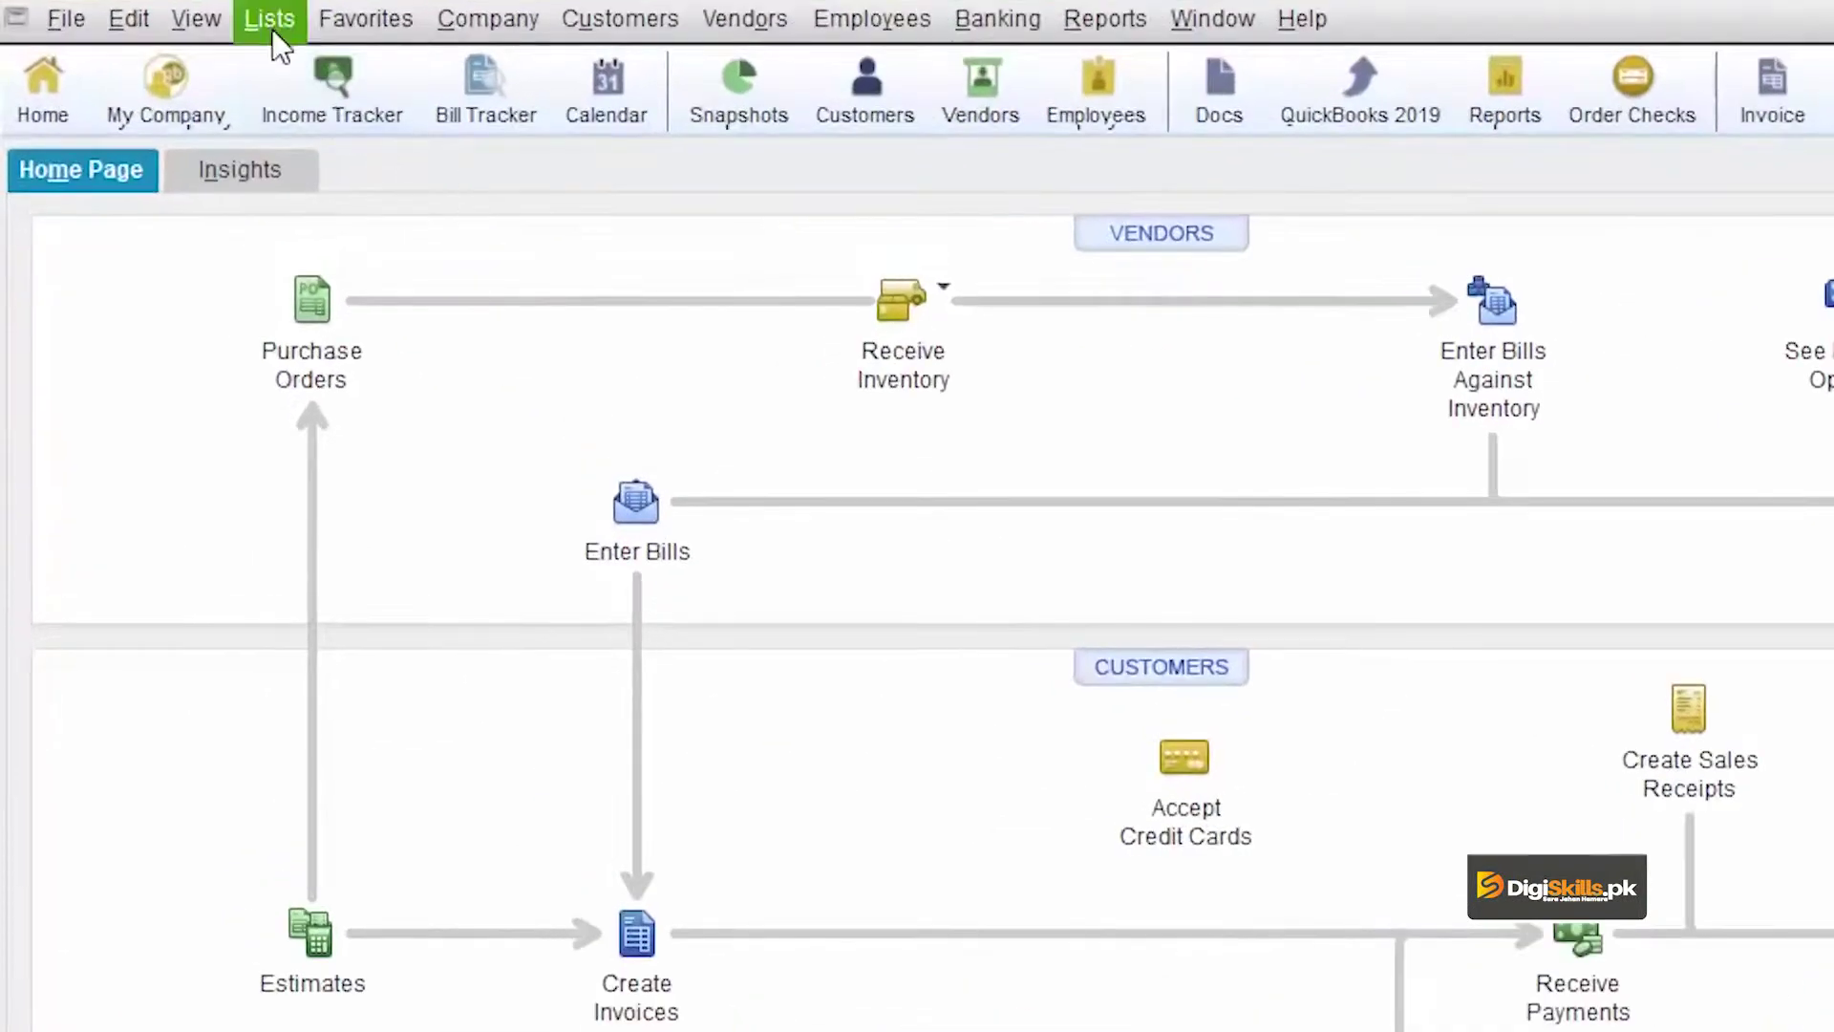
Open the Sales Rep List and run a QuickReport for sales rep AH.
left_click(272, 29)
mouse_move(487, 471)
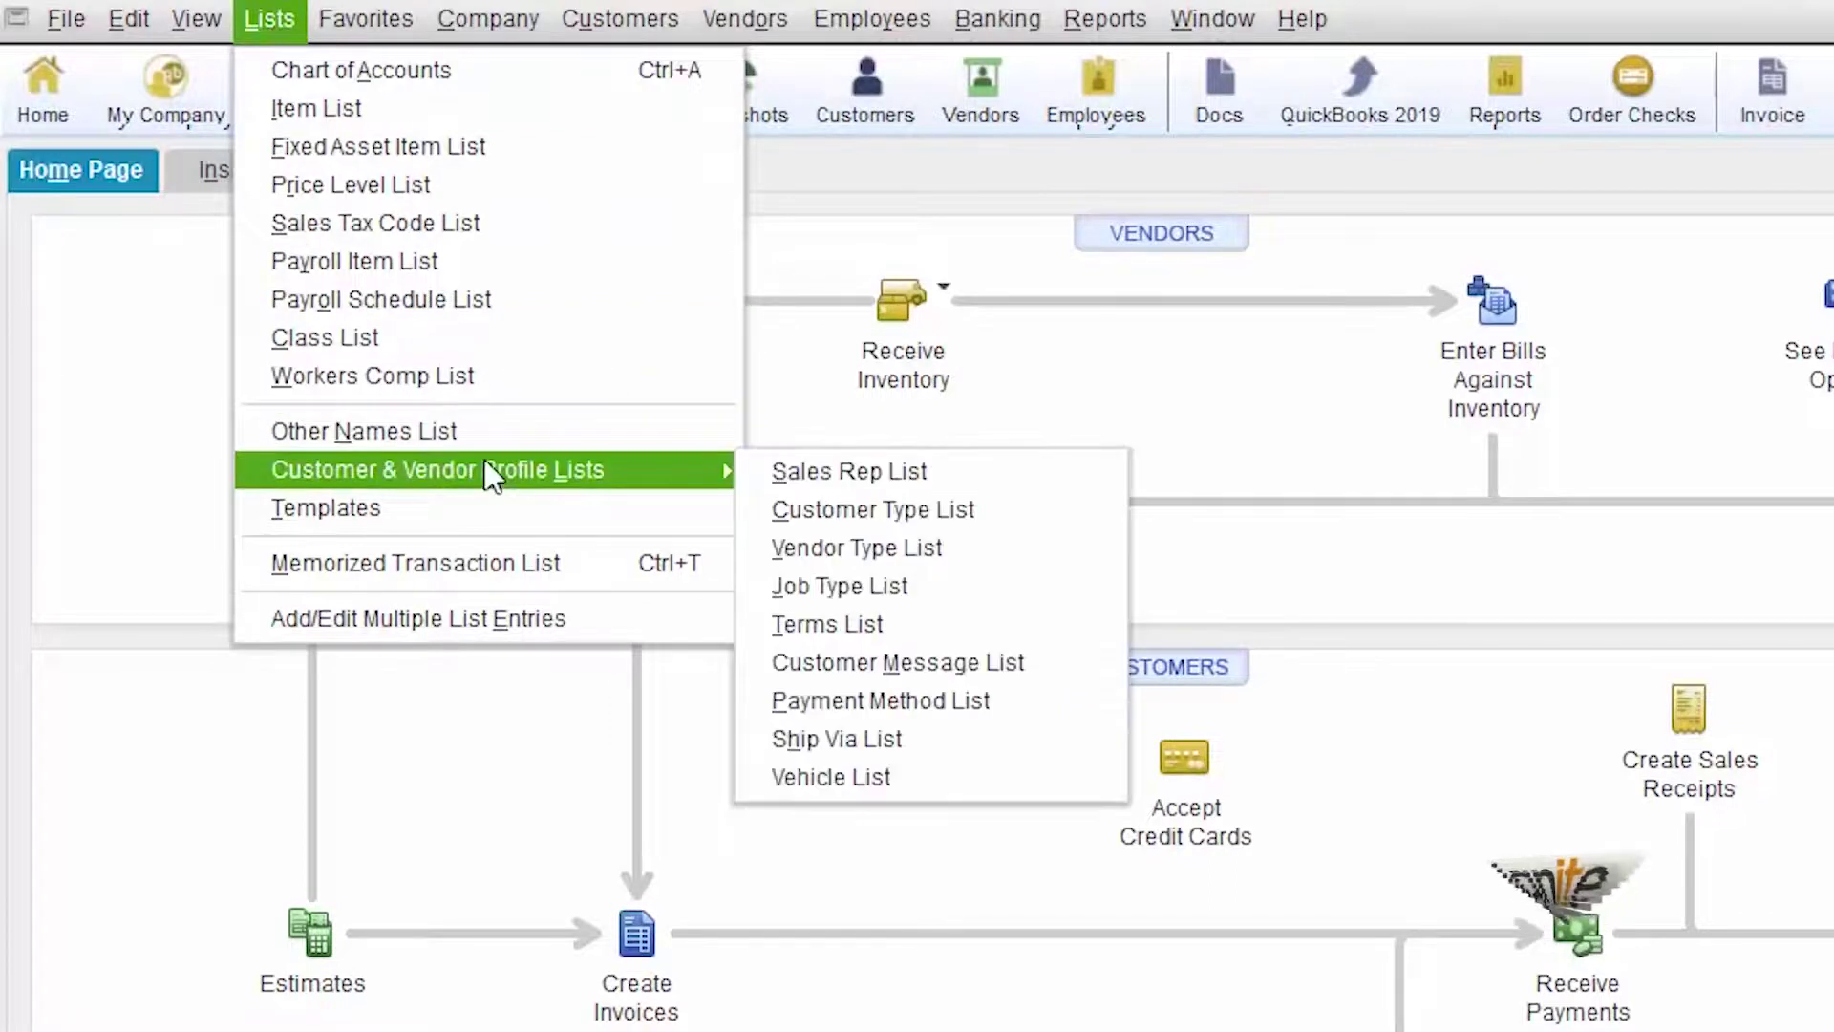
left_click(948, 466)
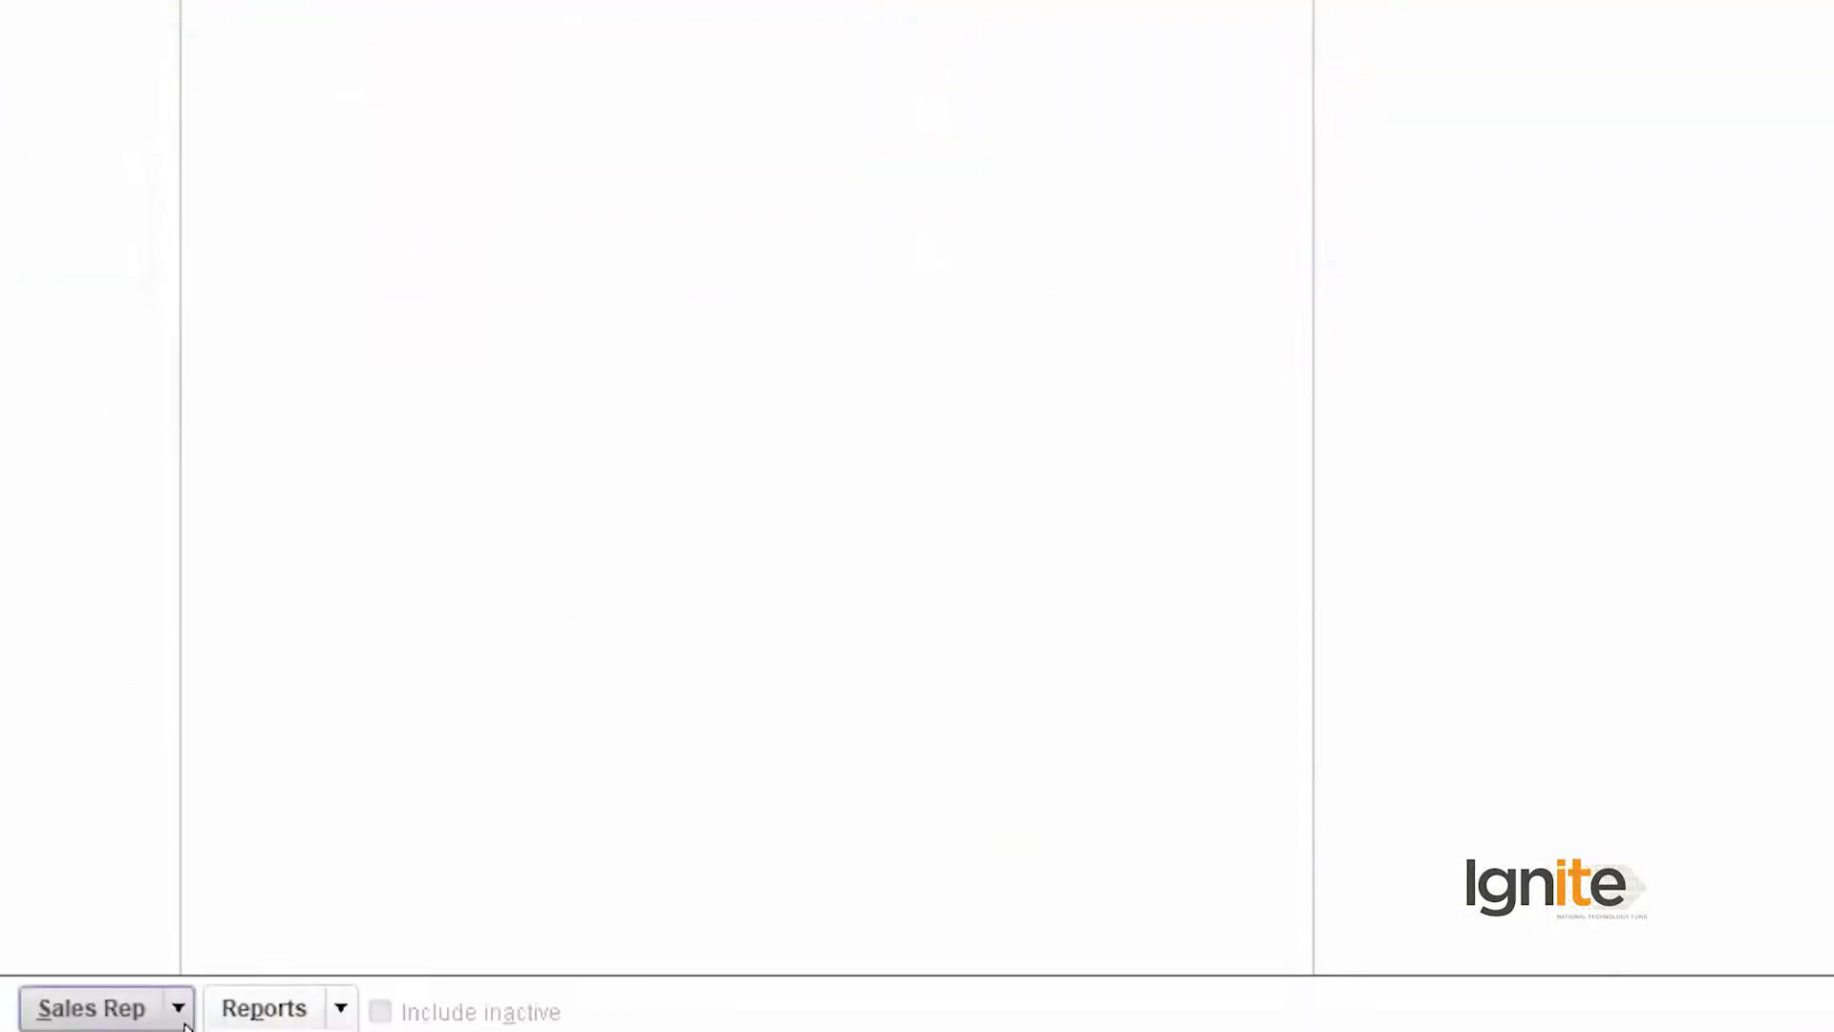
left_click(180, 1014)
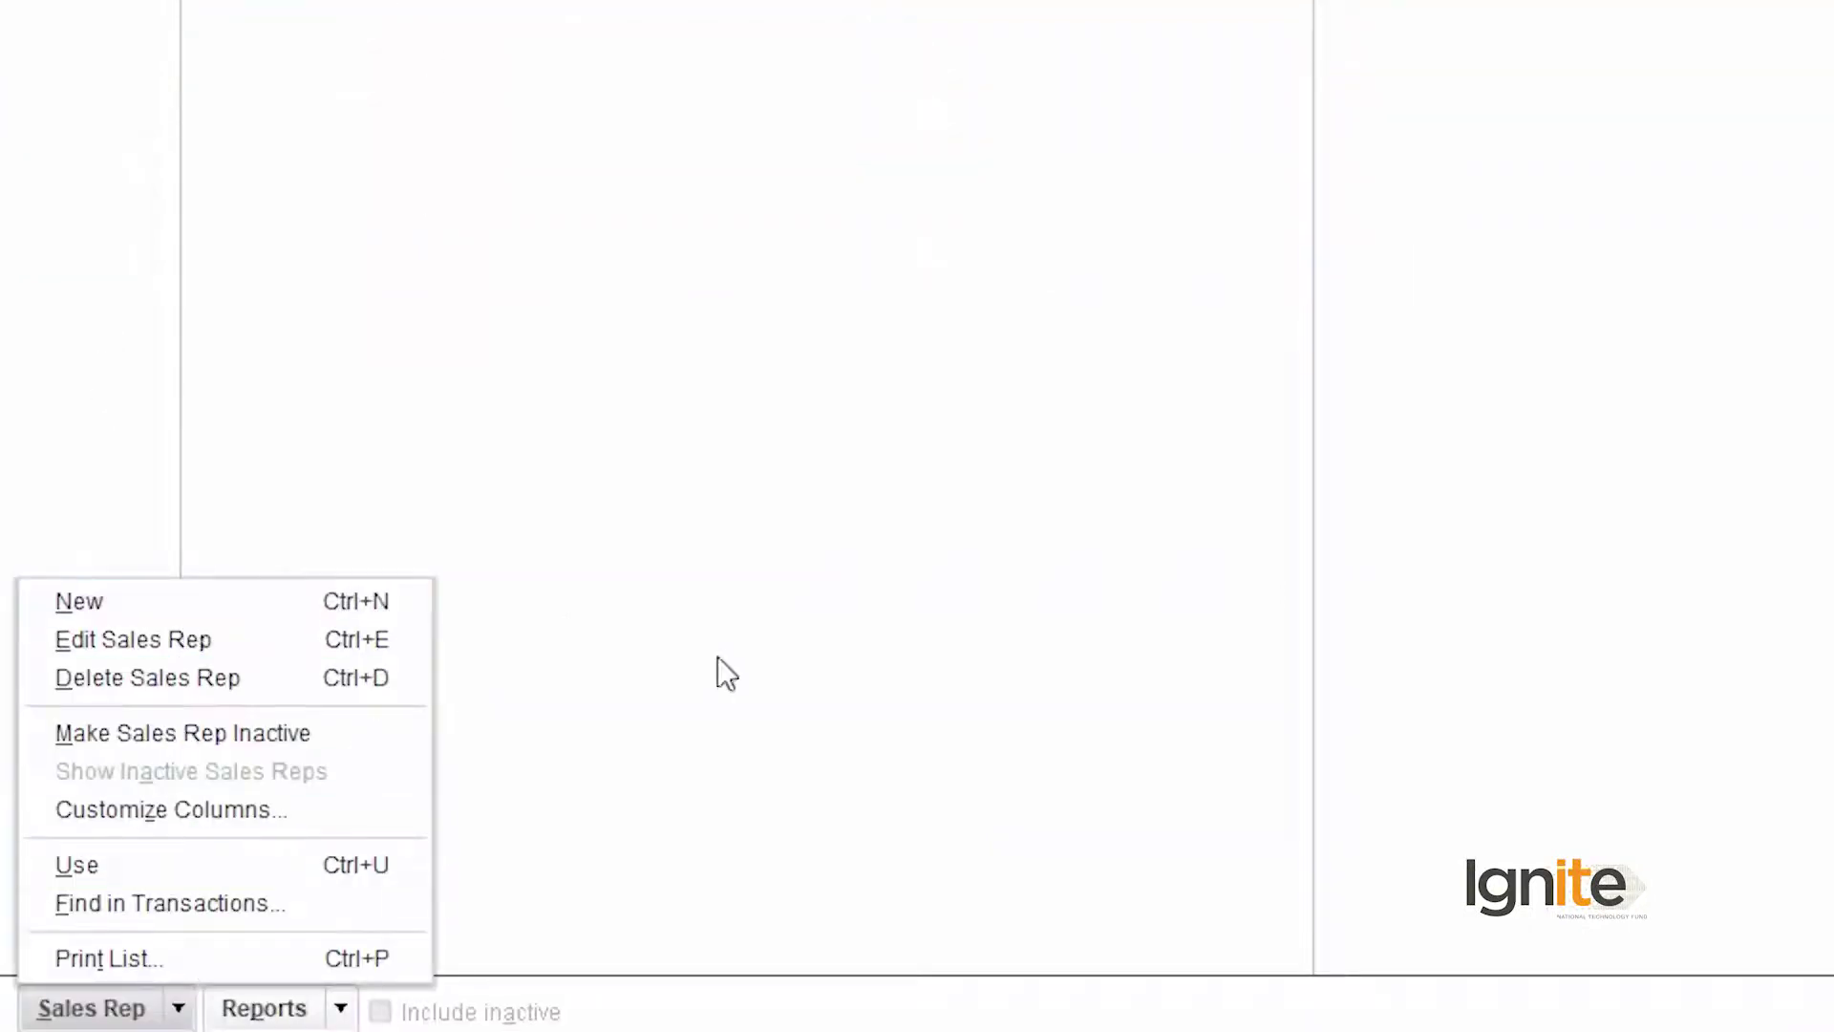
left_click(1401, 611)
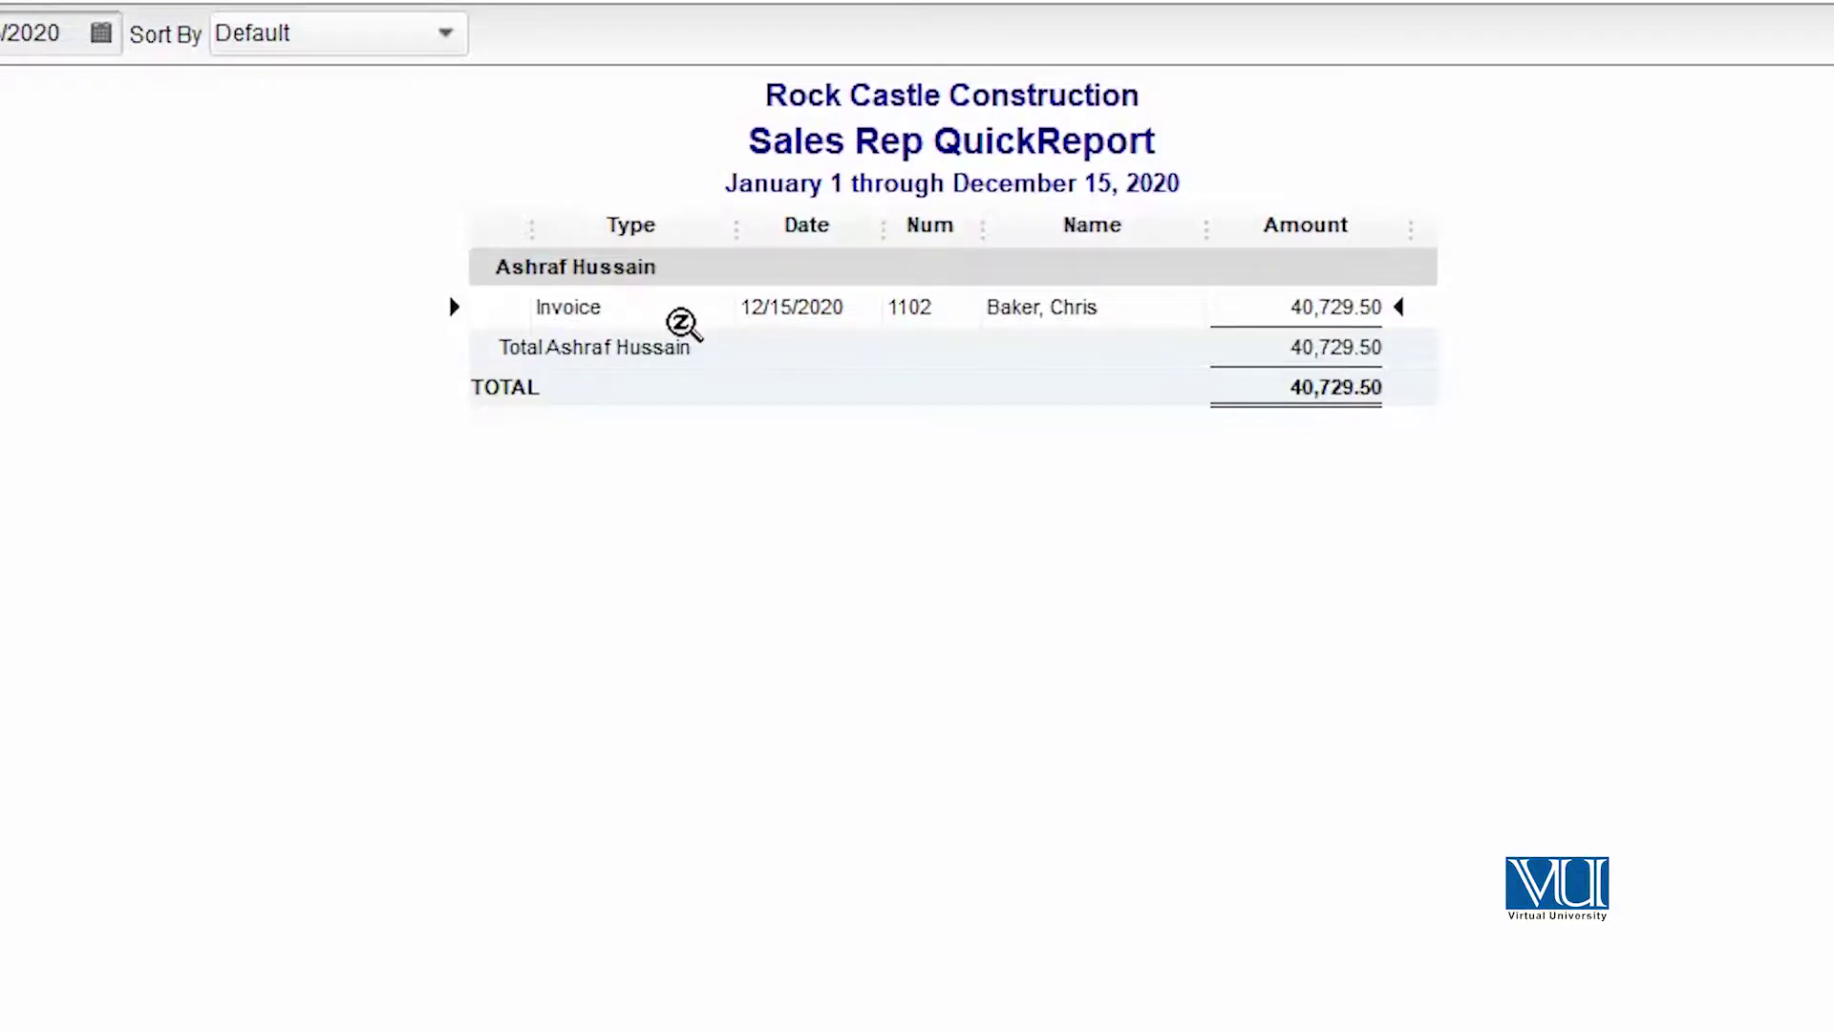
Customize the Sales Rep QuickReport by setting its Rep filter to multiple sales reps, AH and JH, and apply the change.
left_click(145, 168)
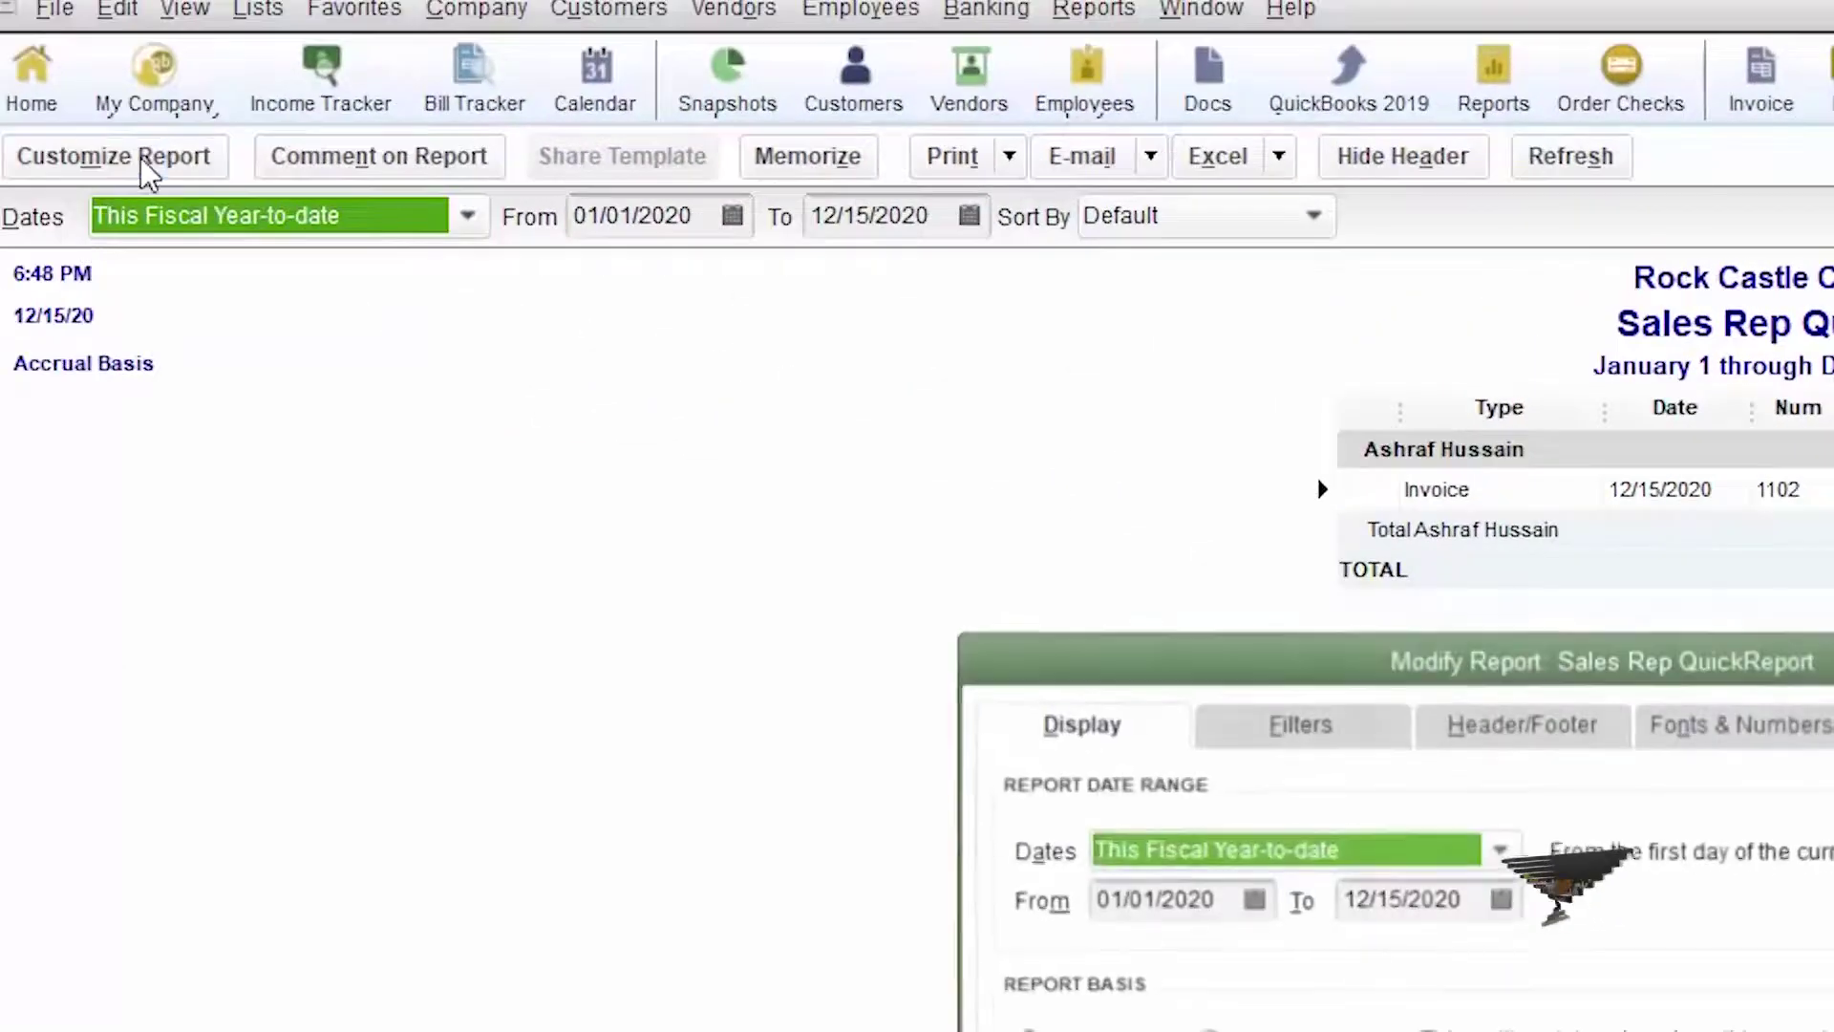
left_click(675, 128)
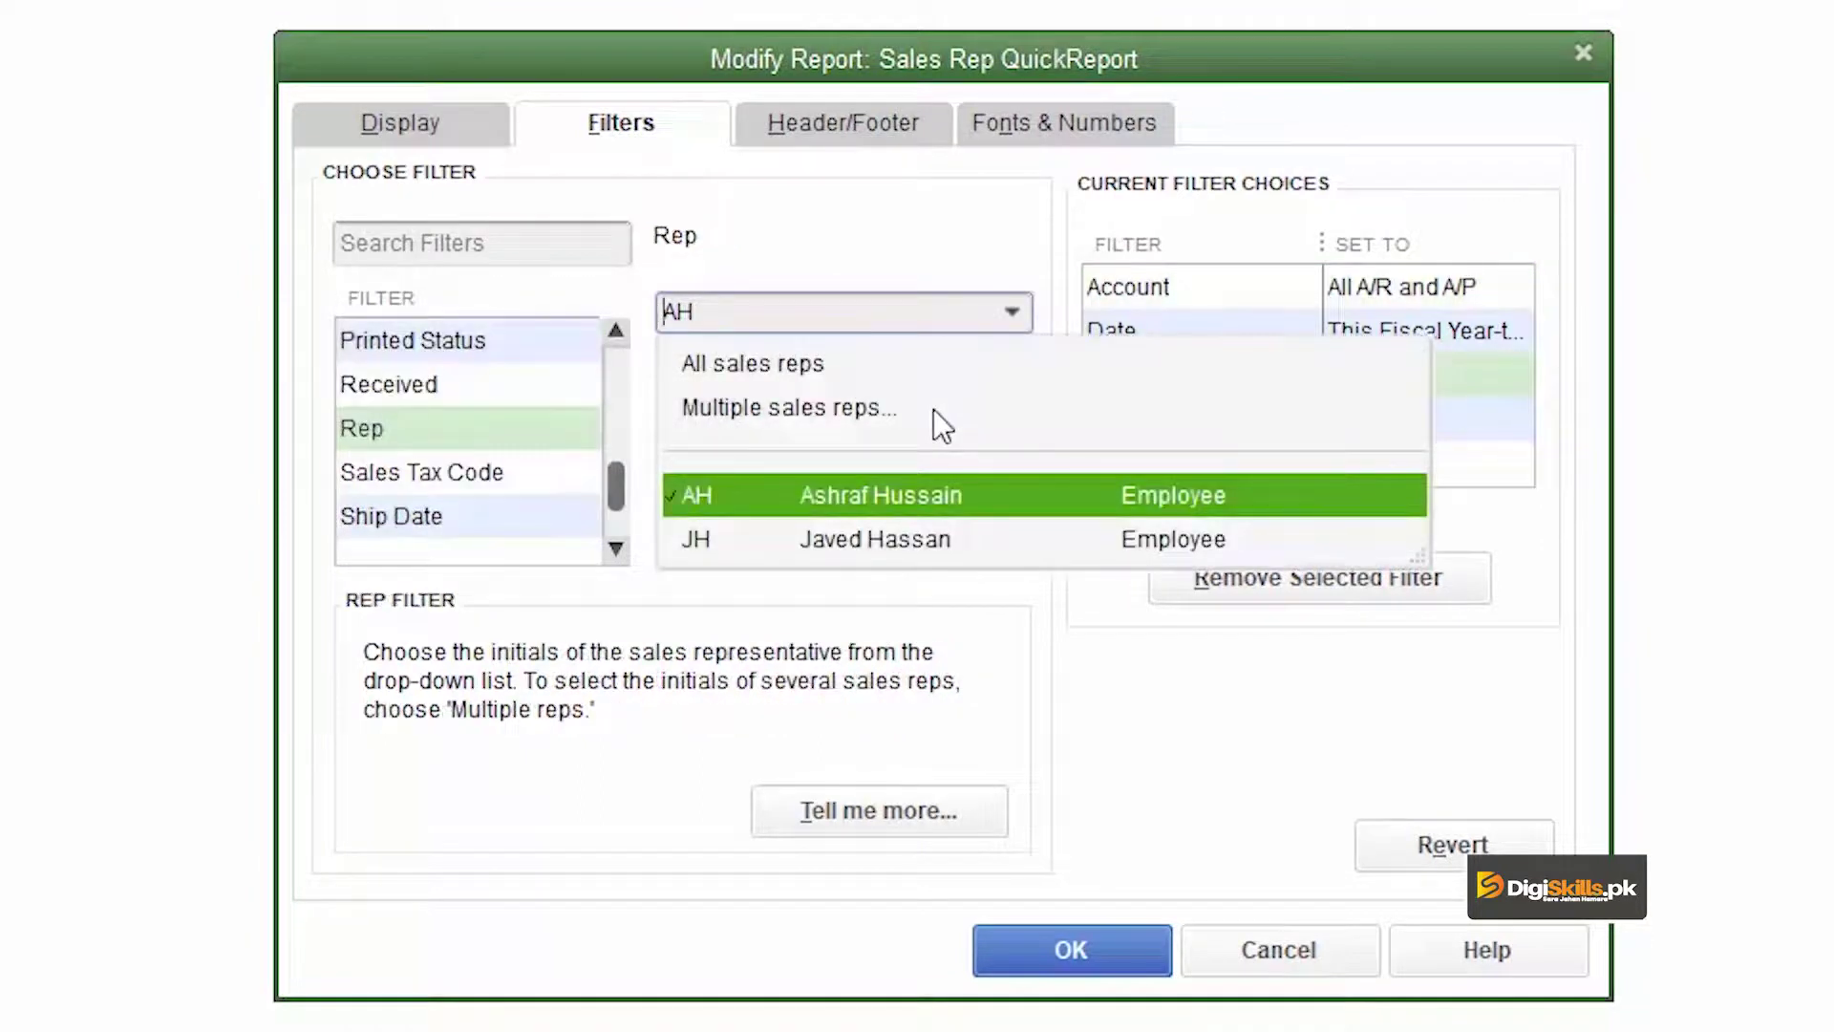
left_click(933, 407)
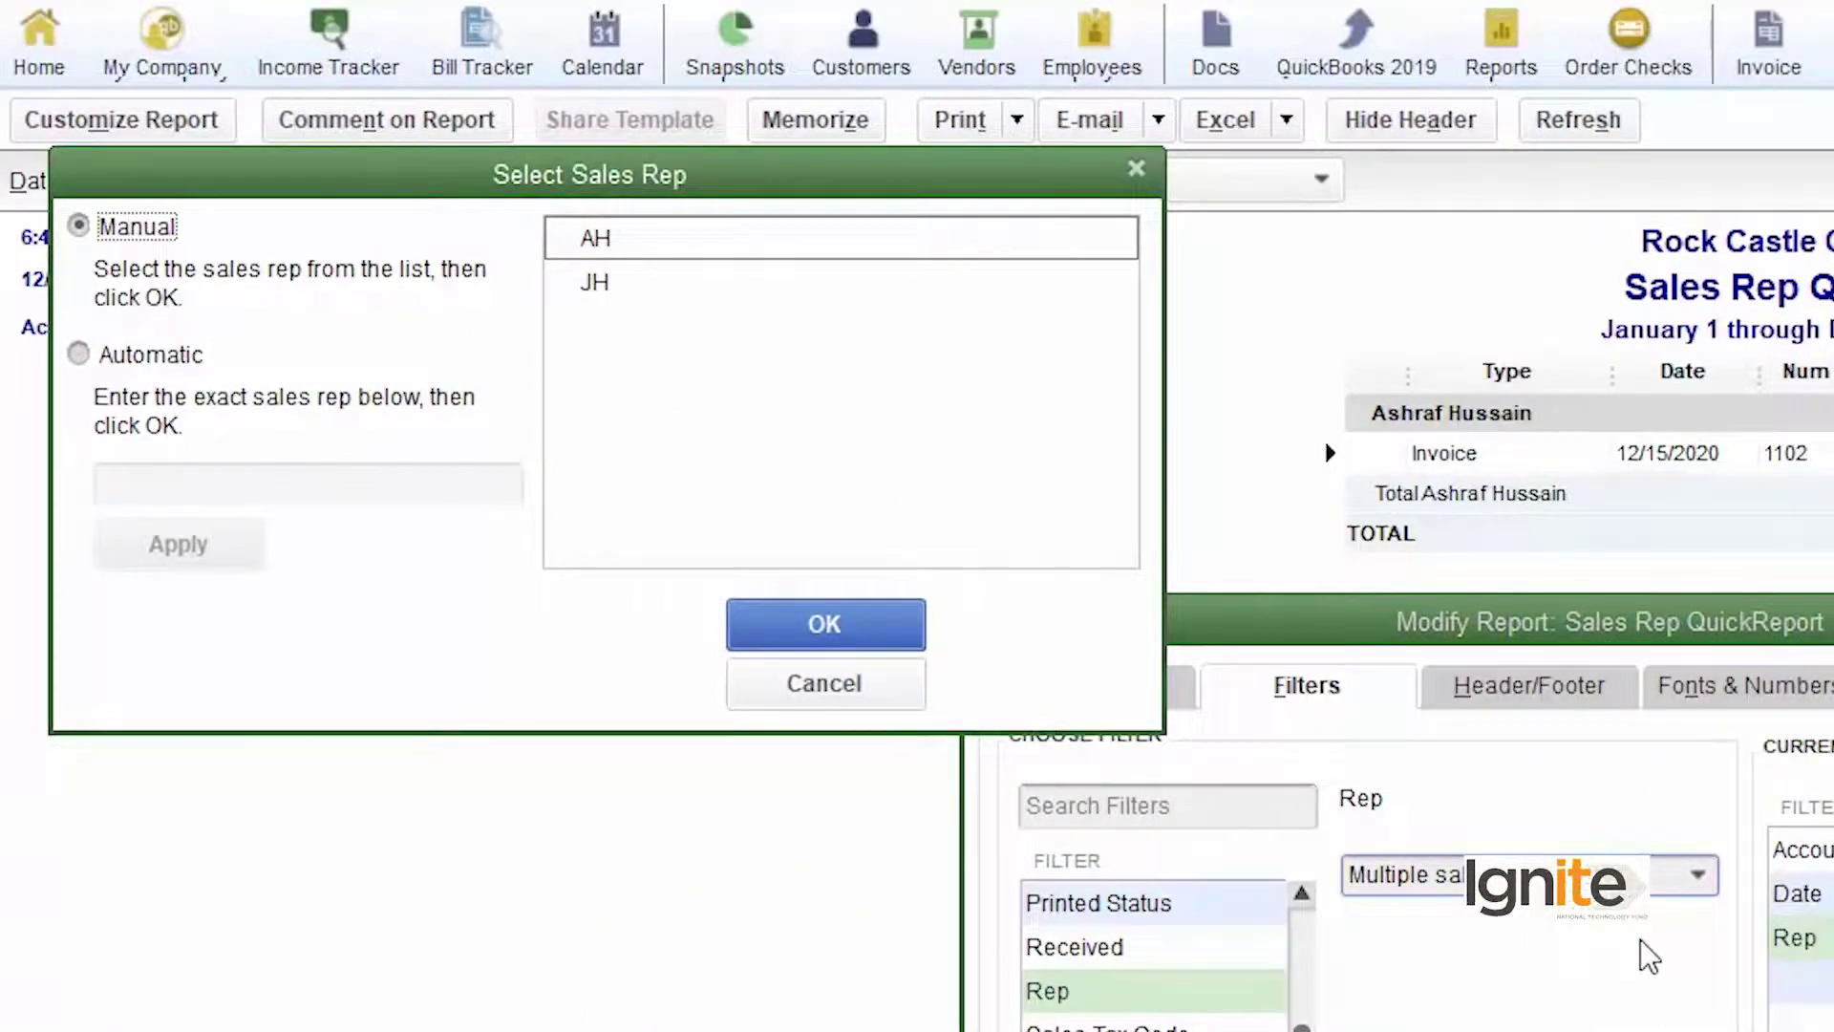
left_click(571, 245)
left_click(563, 287)
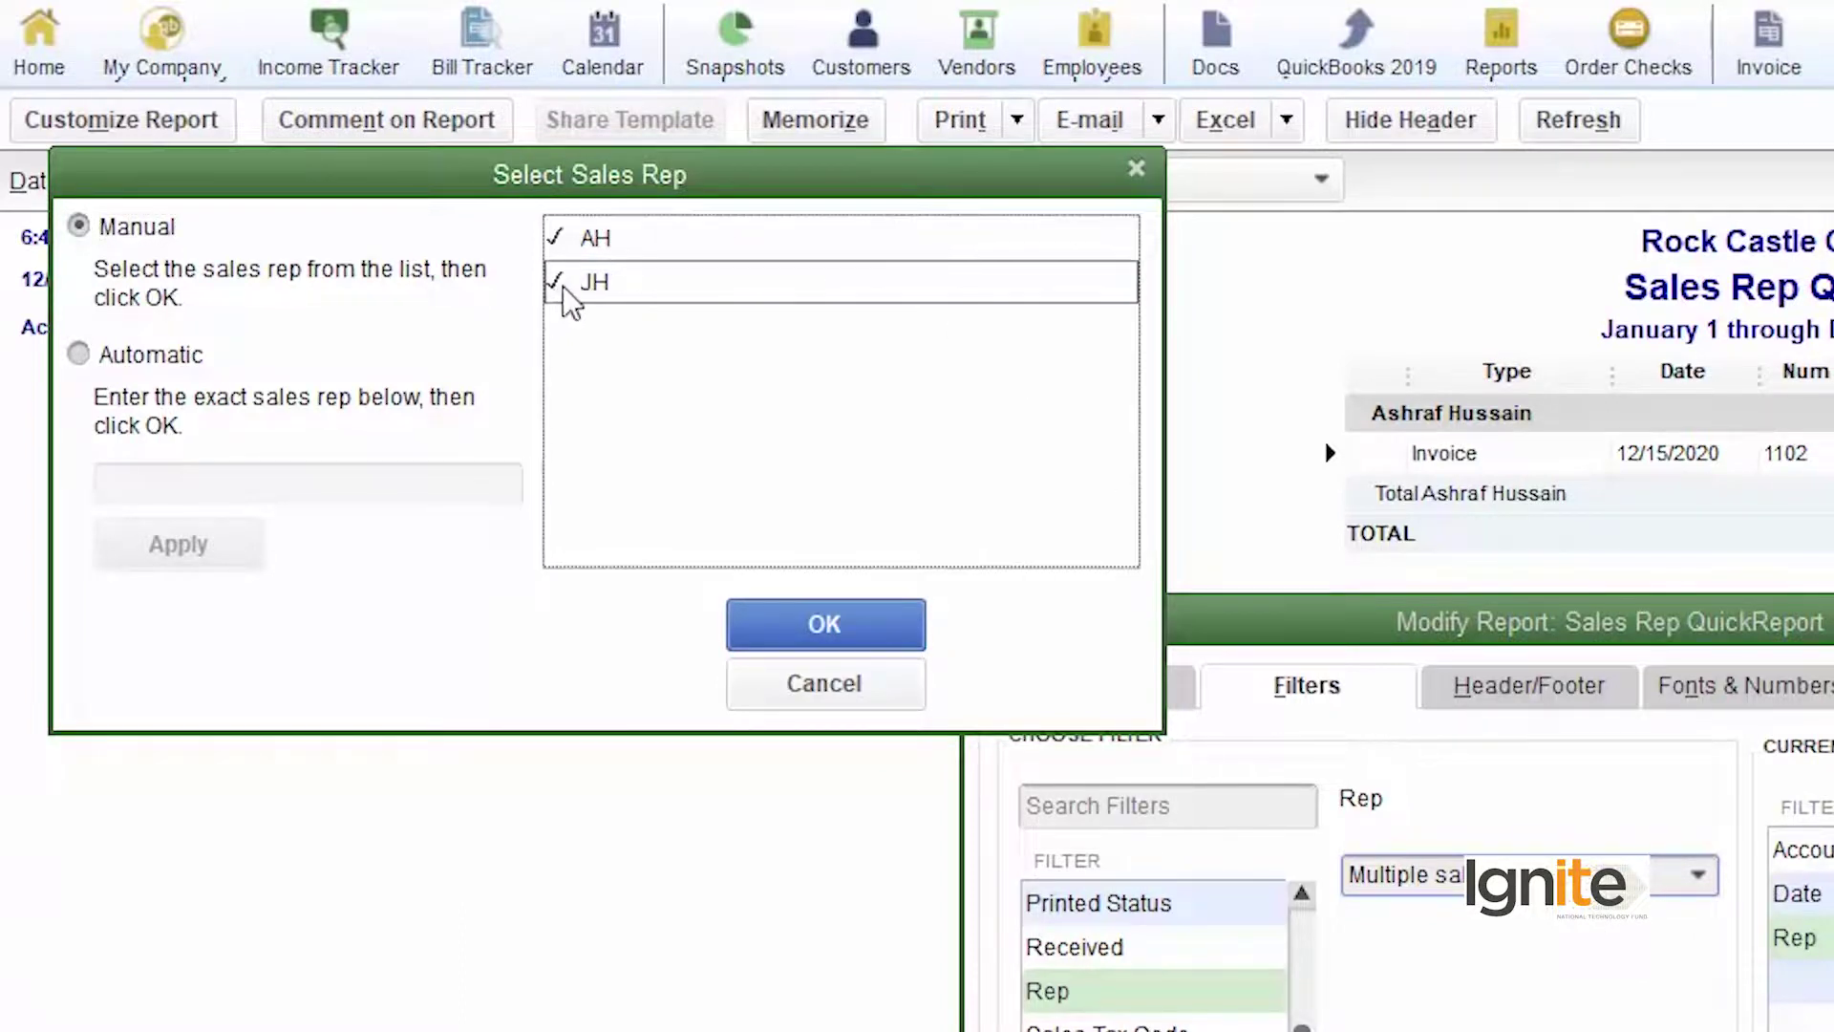
left_click(828, 613)
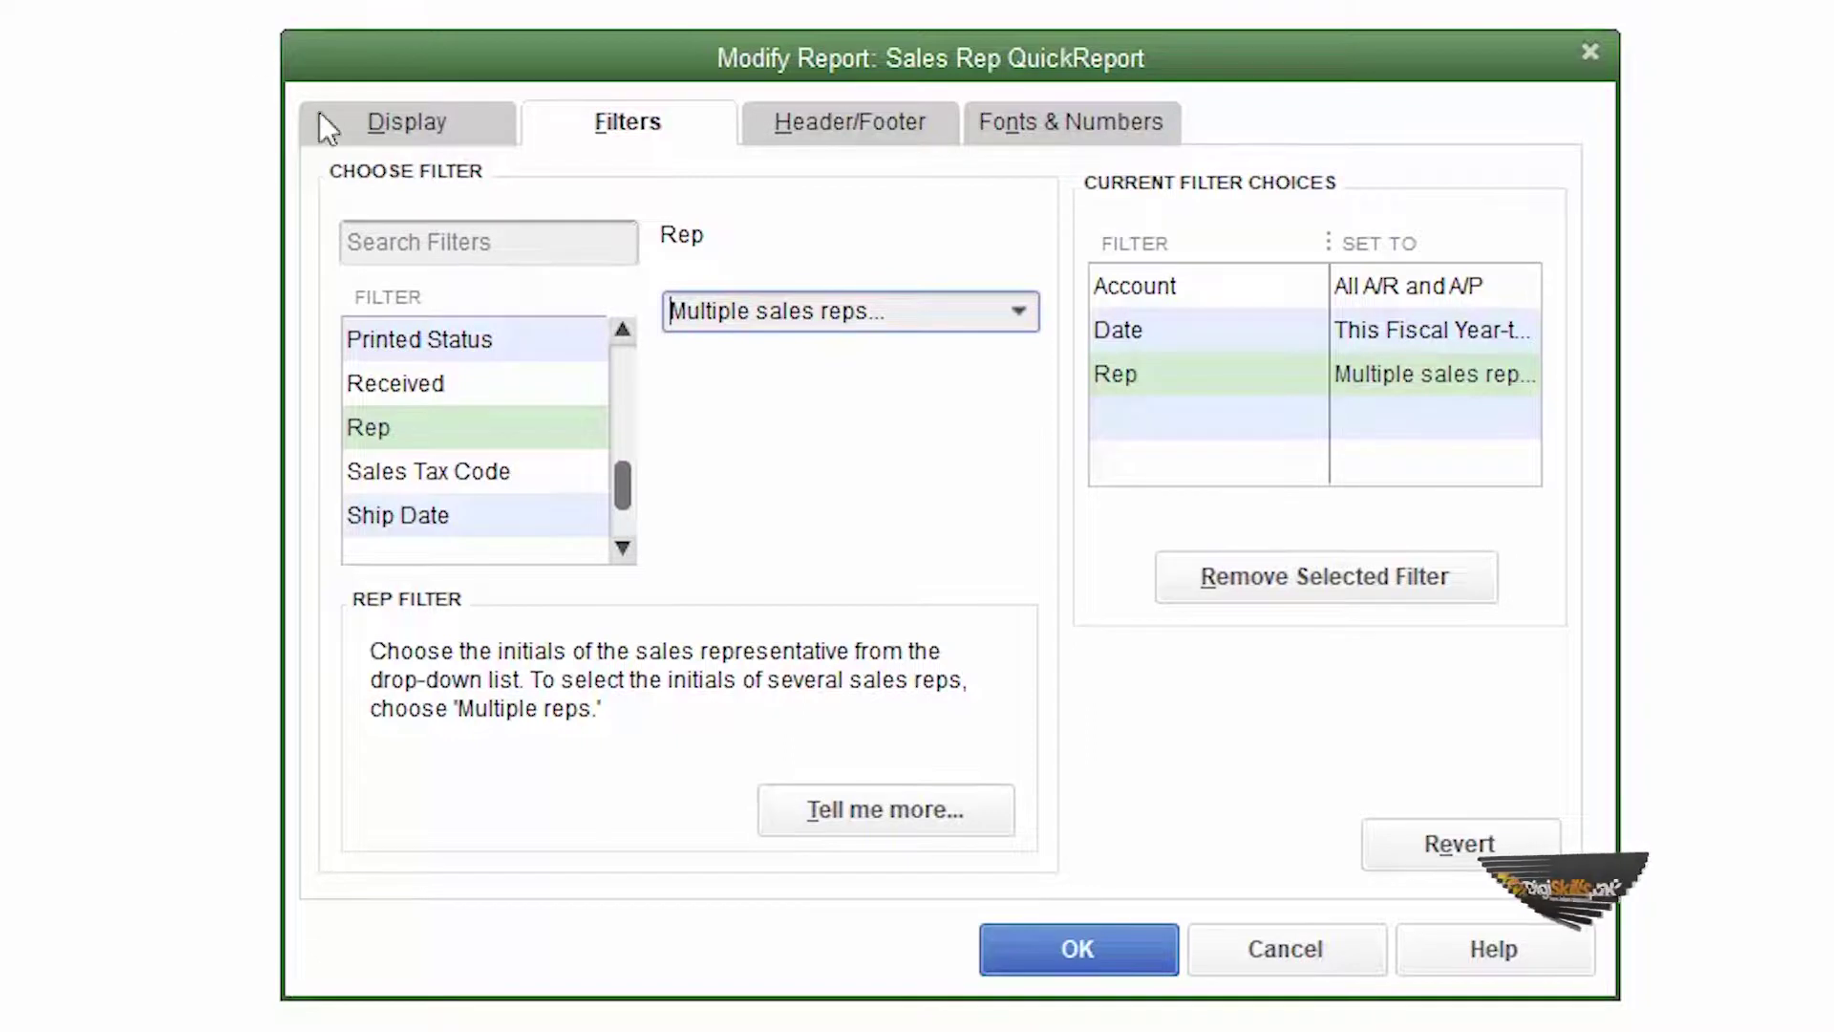
left_click(1120, 943)
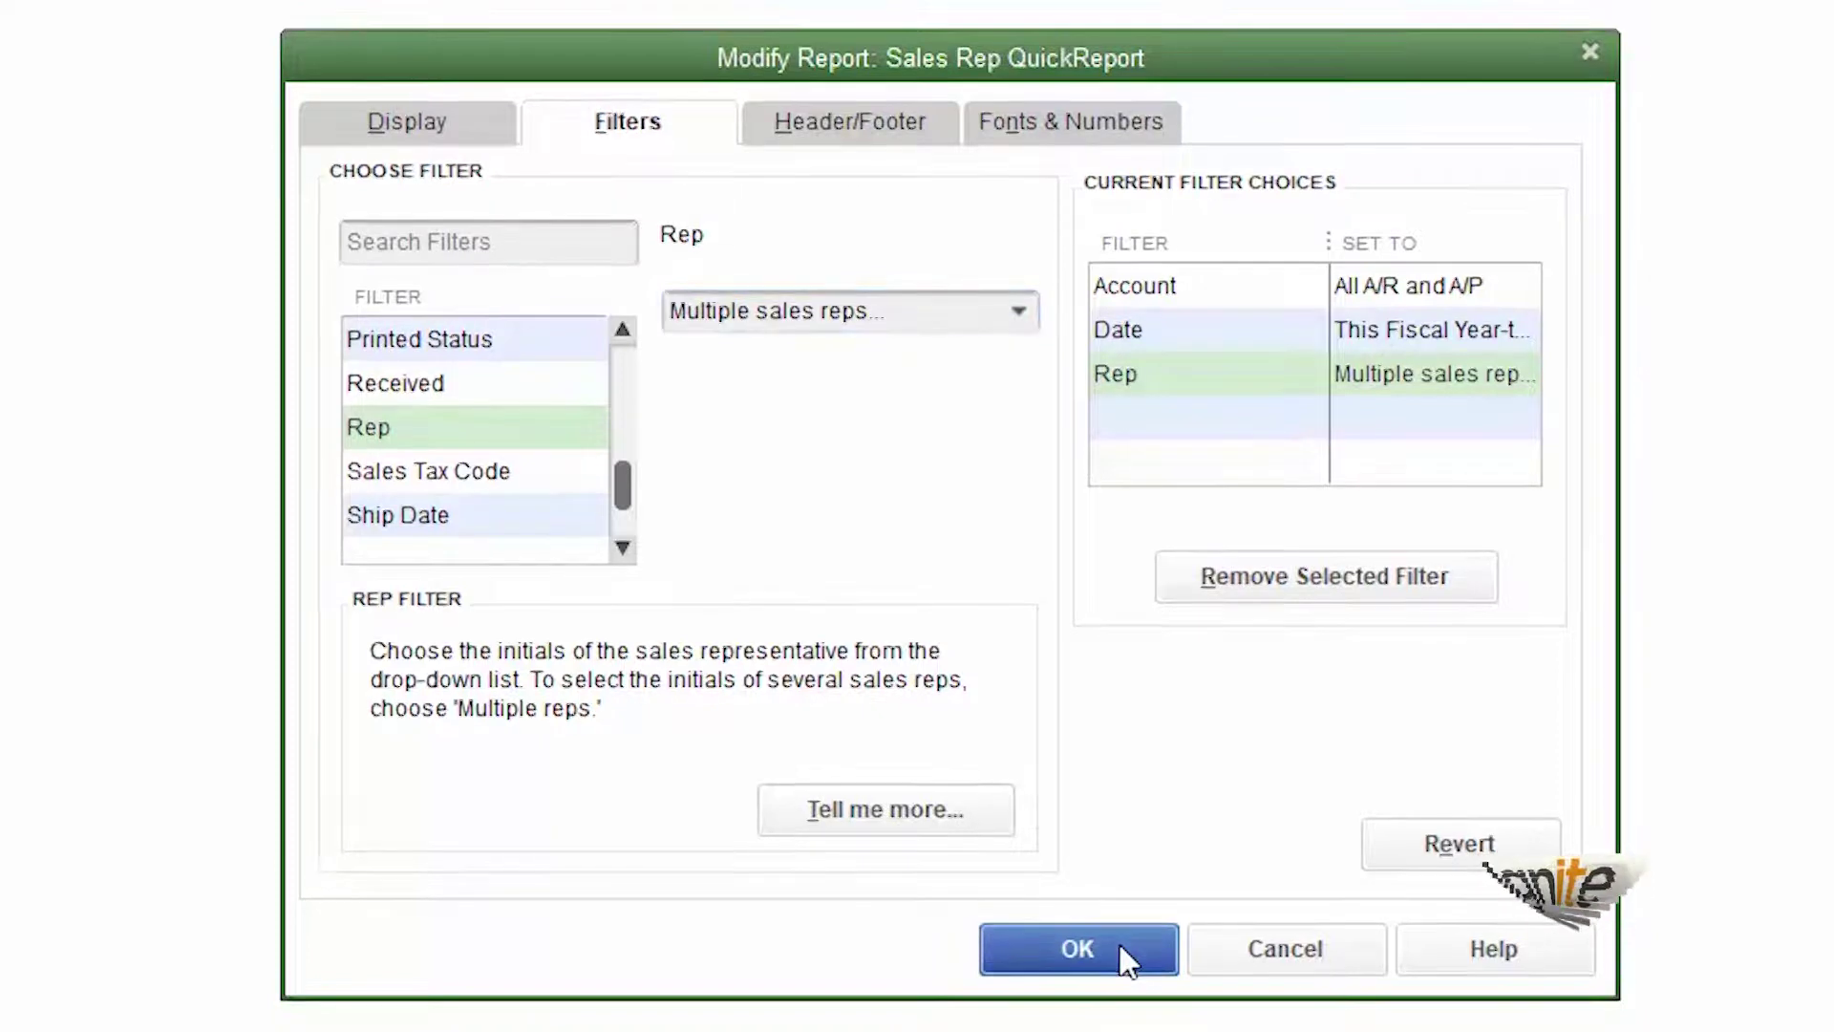